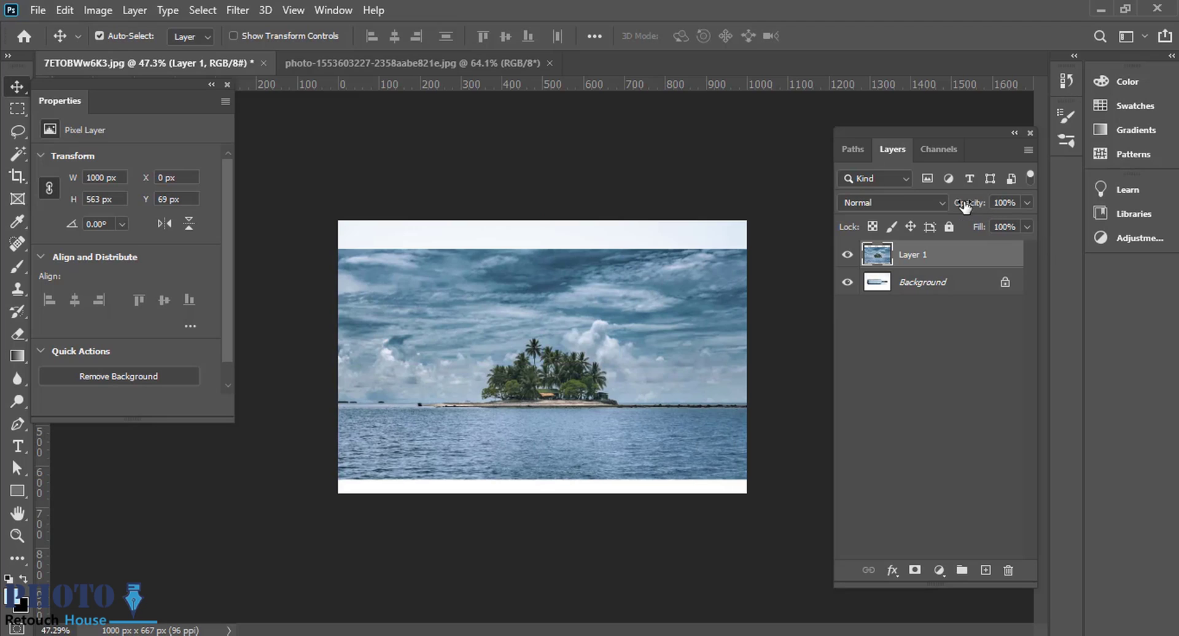
Step: Lower the opacity of Layer 1 to 64% and hide that layer to reveal the bottle photo
drag(966, 207, 949, 209)
click(848, 254)
scroll(613, 295, up, 3)
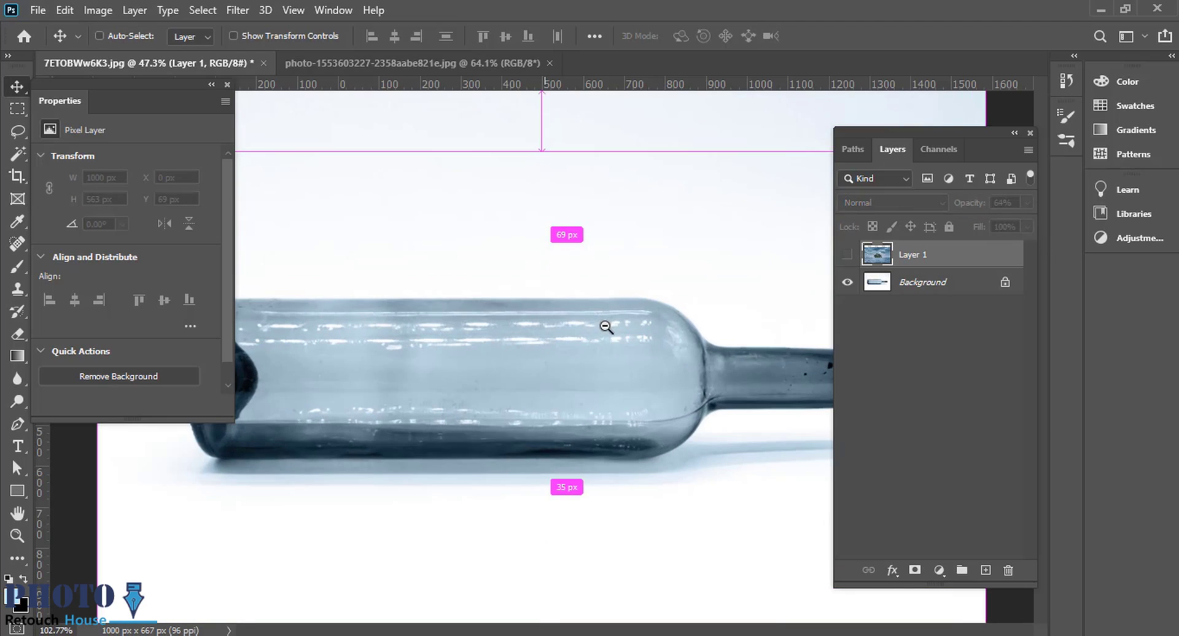
scroll(428, 305, down, 1)
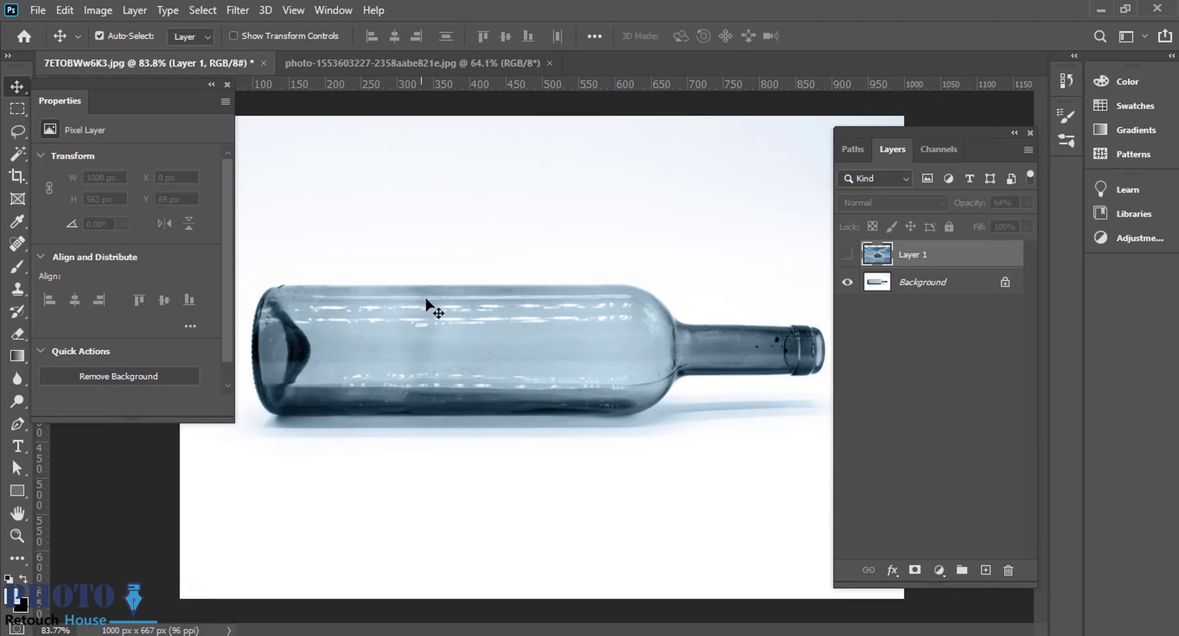
Step: Select the white backdrop around the bottle on the Background layer with the Magic Wand at tolerance 32
click(18, 153)
scroll(584, 233, down, 2)
click(473, 247)
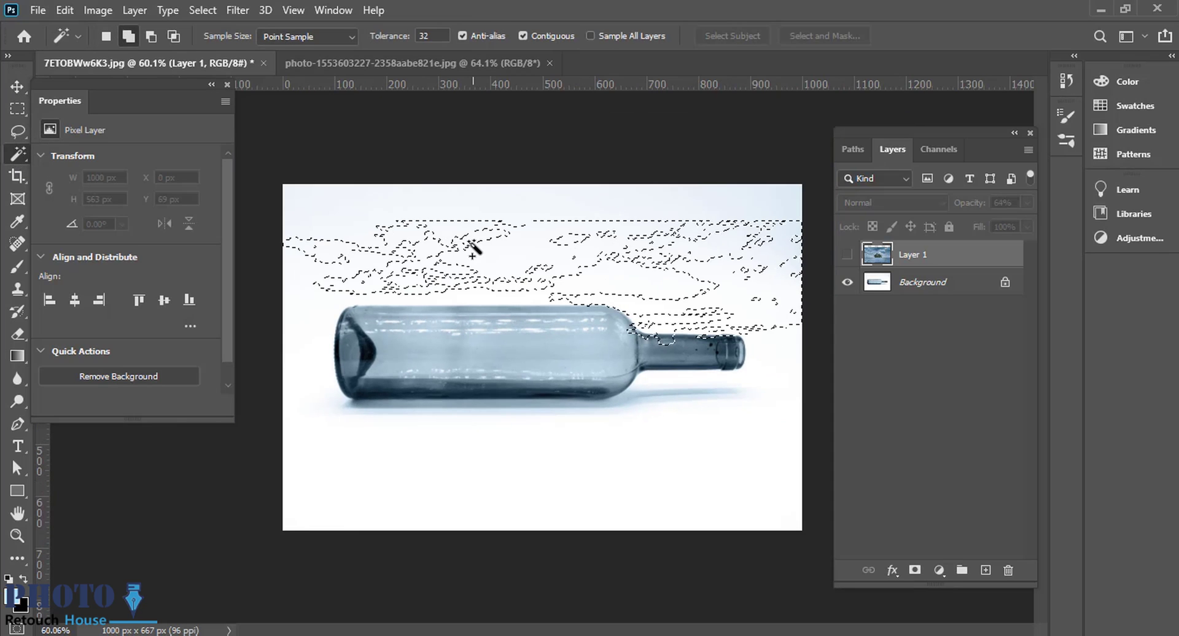
click(946, 284)
click(476, 246)
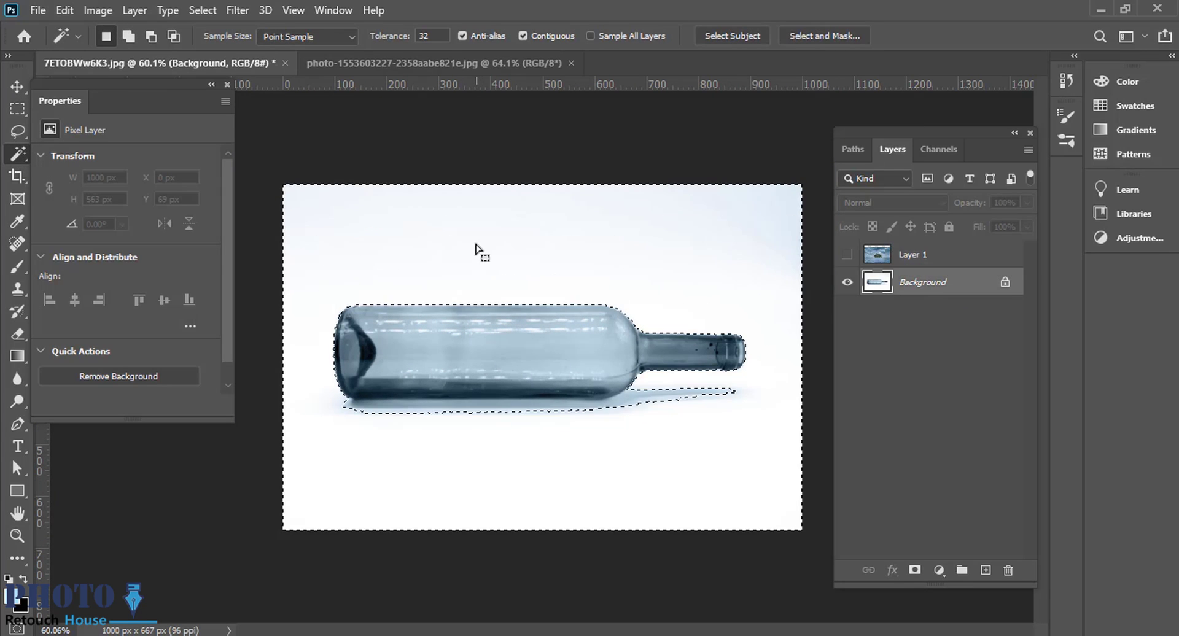
Step: Add the shadow areas below the neck and at the bottle's base to the Magic Wand selection, undoing unwanted additions
scroll(706, 381, up, 2)
shift+click(703, 412)
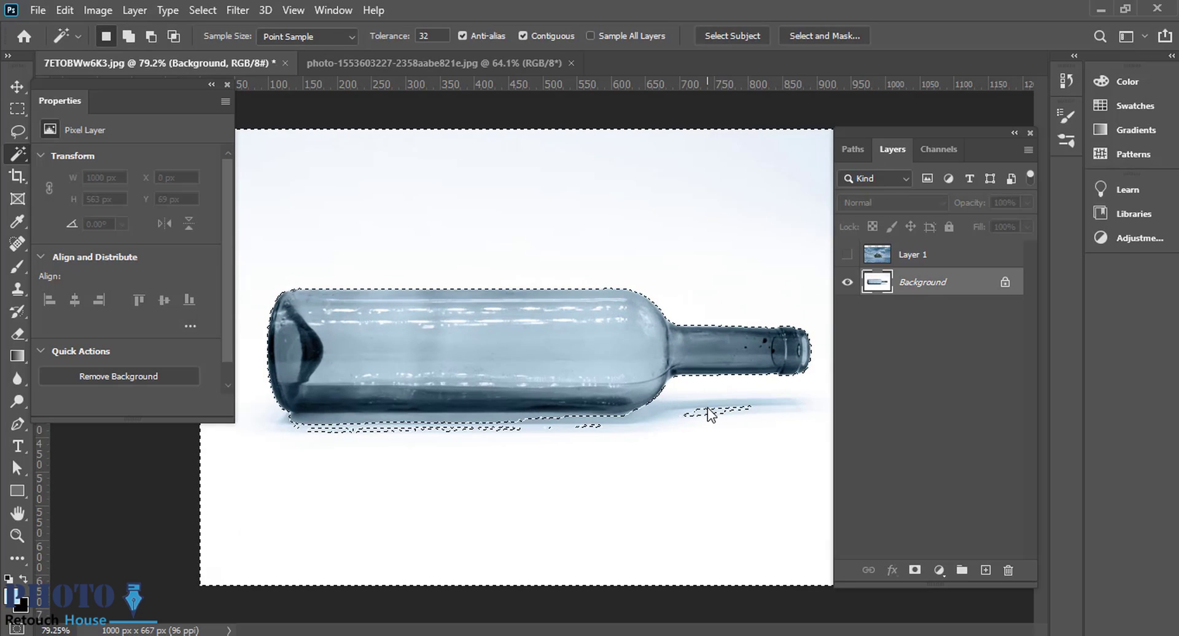
key(ctrl+z)
scroll(467, 421, up, 2)
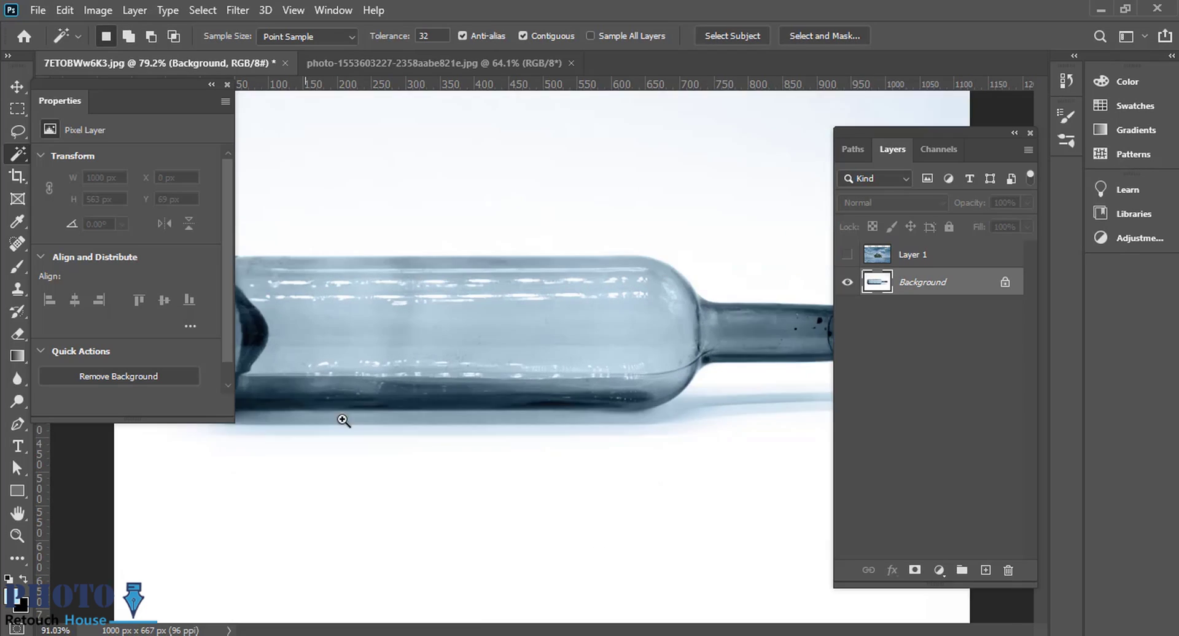
scroll(476, 416, up, 3)
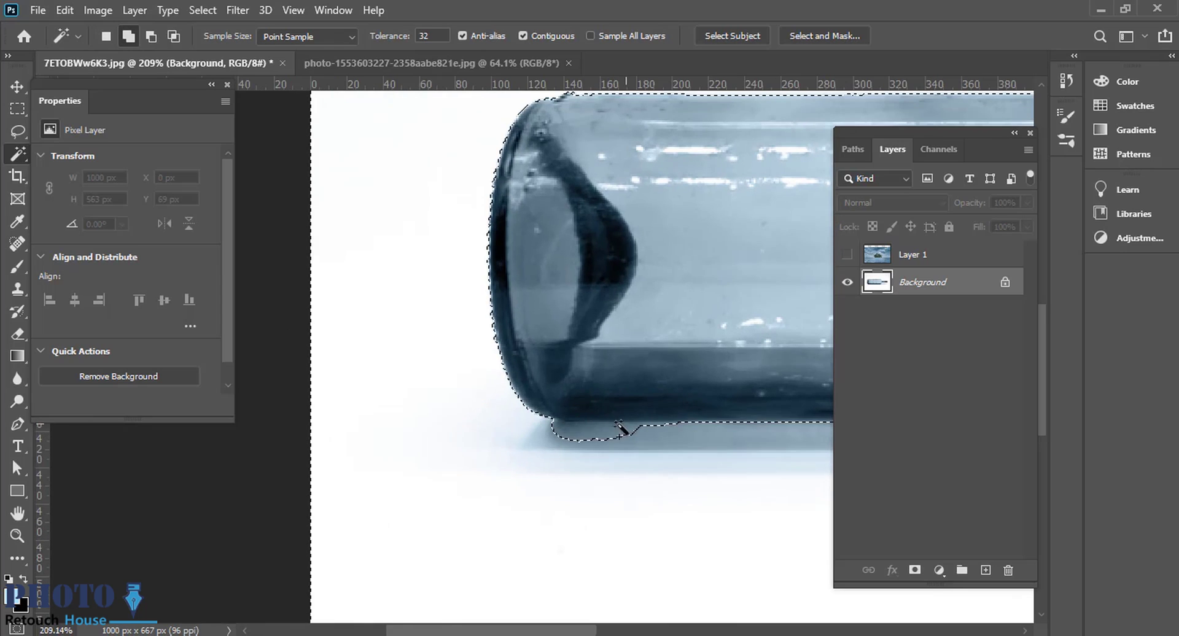
key(ctrl+z)
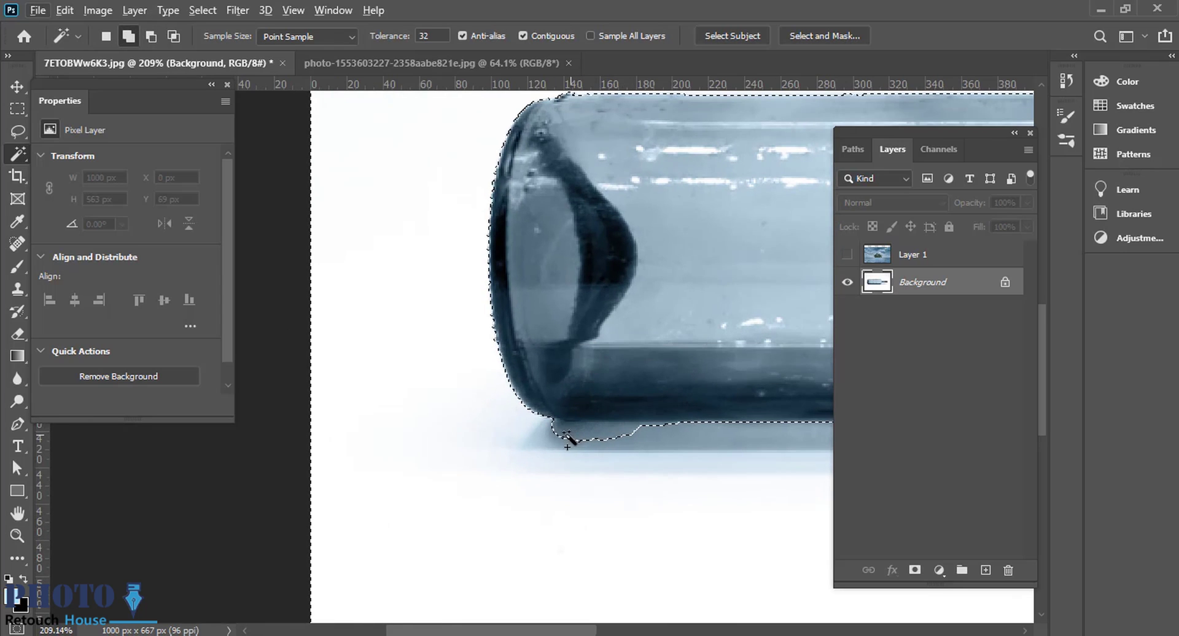
shift+click(569, 436)
scroll(569, 436, down, 5)
scroll(595, 390, up, 2)
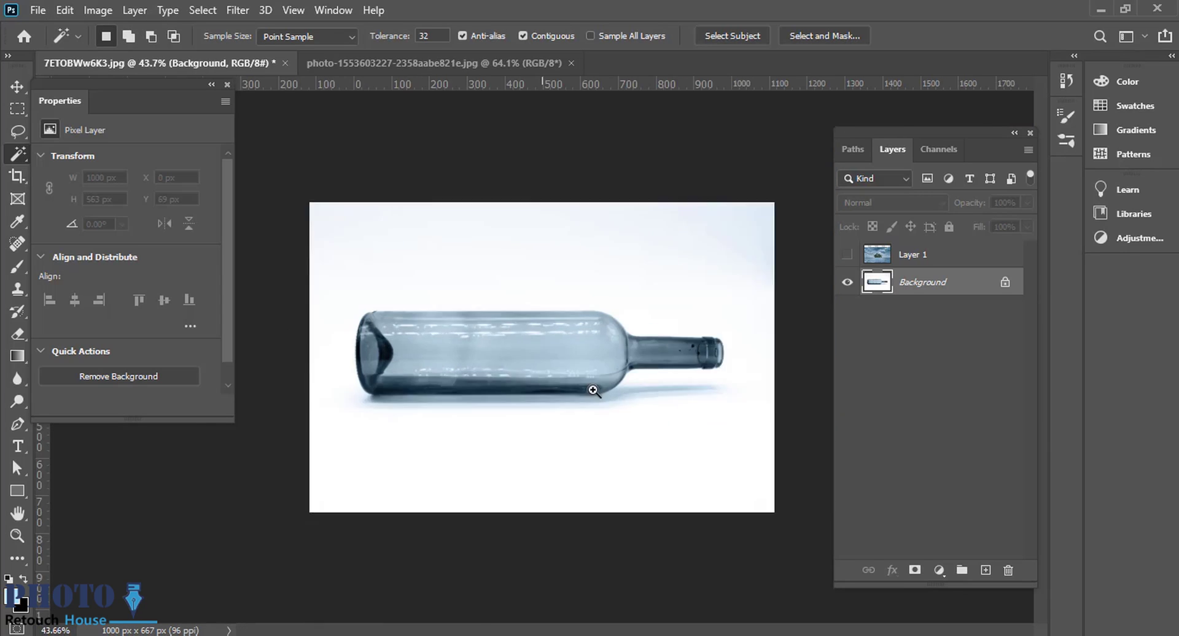
Step: Undo the last selection additions and subtract the selected glass areas in the bottle's body and neck
shift+click(635, 403)
key(ctrl+z)
key(ctrl+z)
key(ctrl+z)
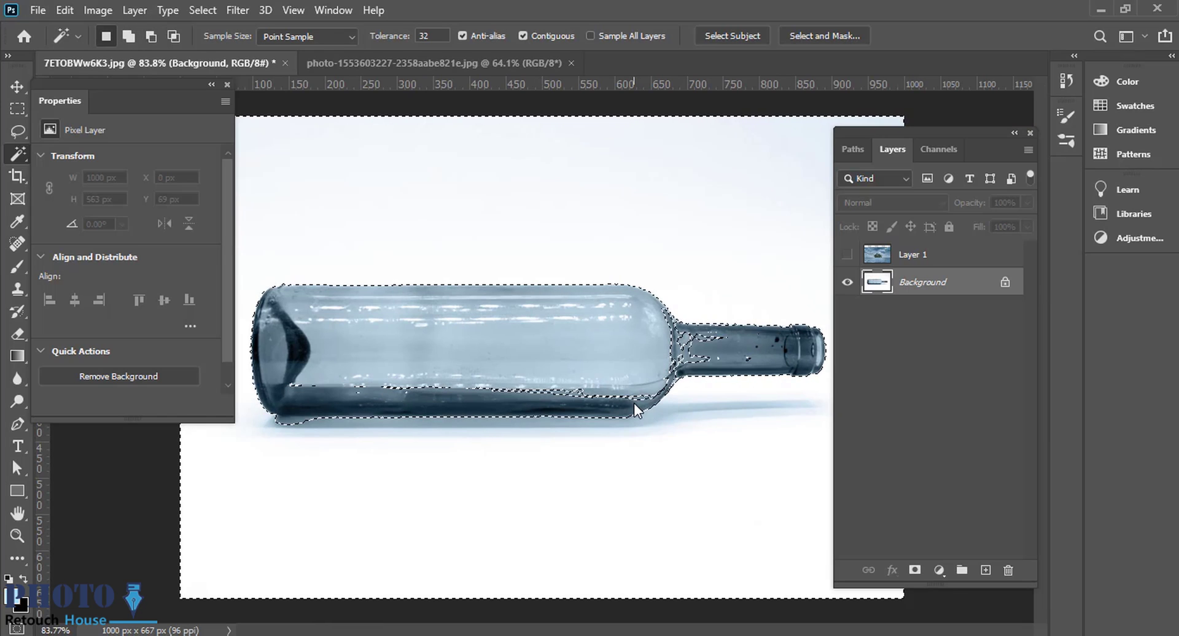
alt+click(638, 400)
alt+click(687, 349)
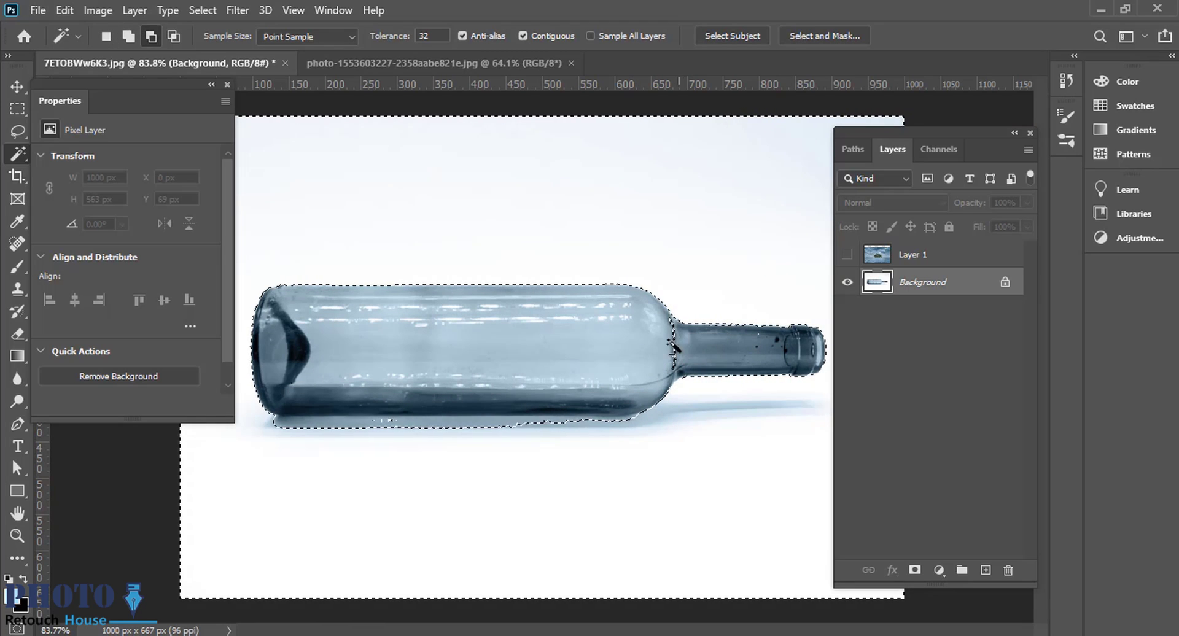
Step: Add the remaining shadow strip under the bottle's body and its base corner to the selection with the Magic Wand
scroll(440, 410, up, 4)
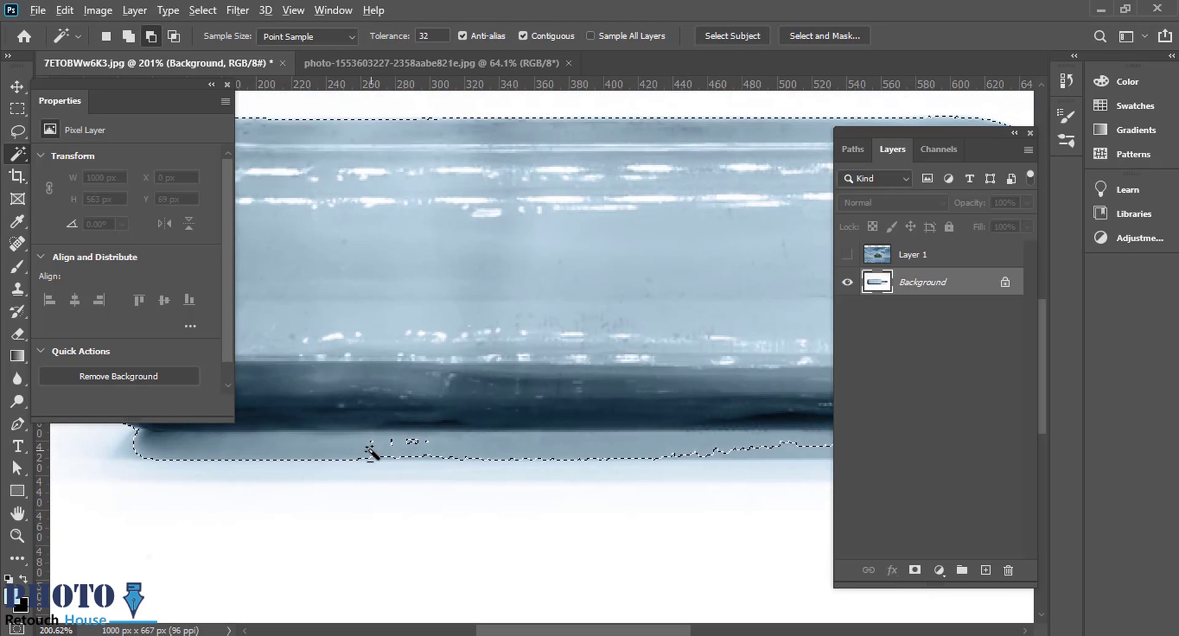
shift+click(297, 451)
shift+click(148, 451)
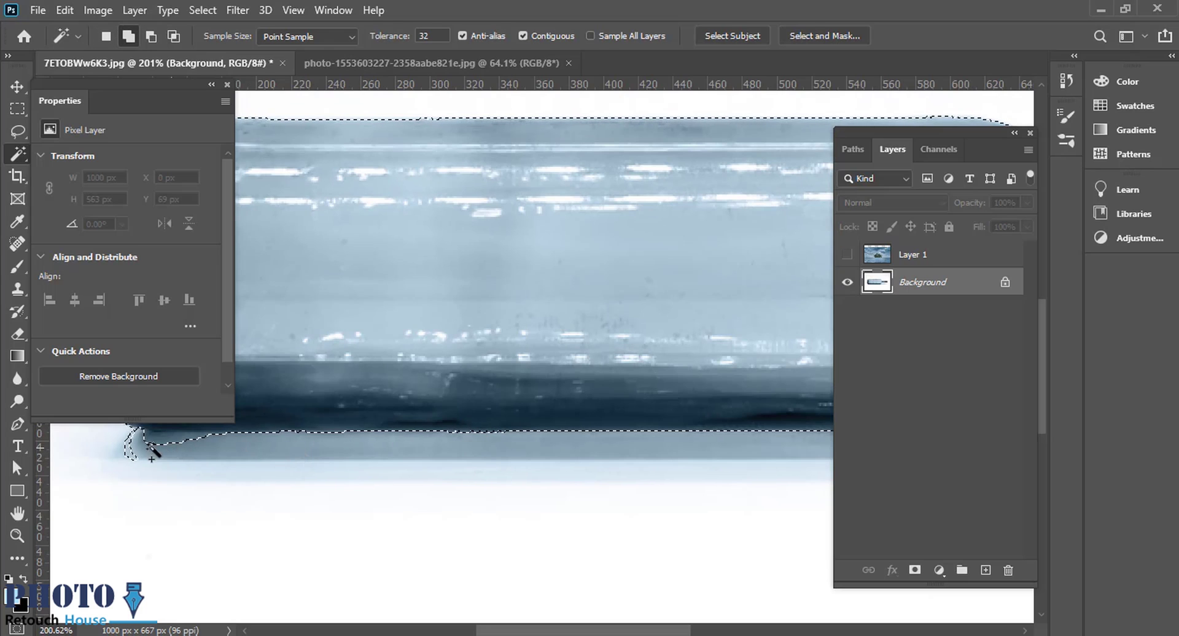
drag(258, 450, 419, 460)
scroll(361, 454, up, 2)
shift+click(269, 460)
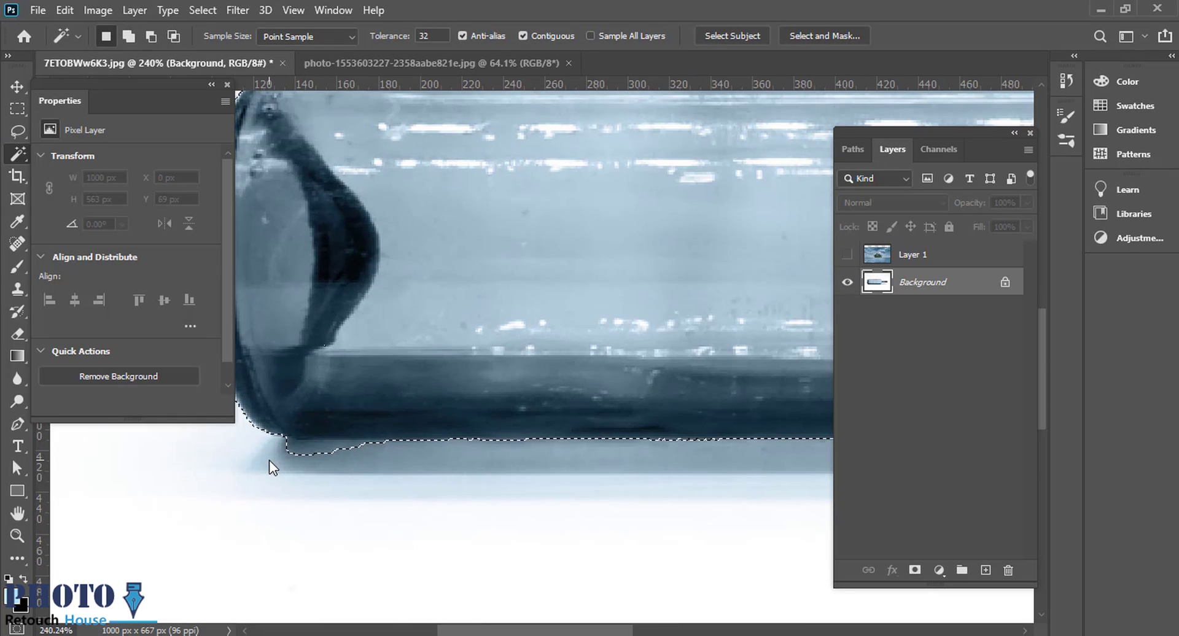
shift+click(296, 454)
scroll(497, 471, down, 3)
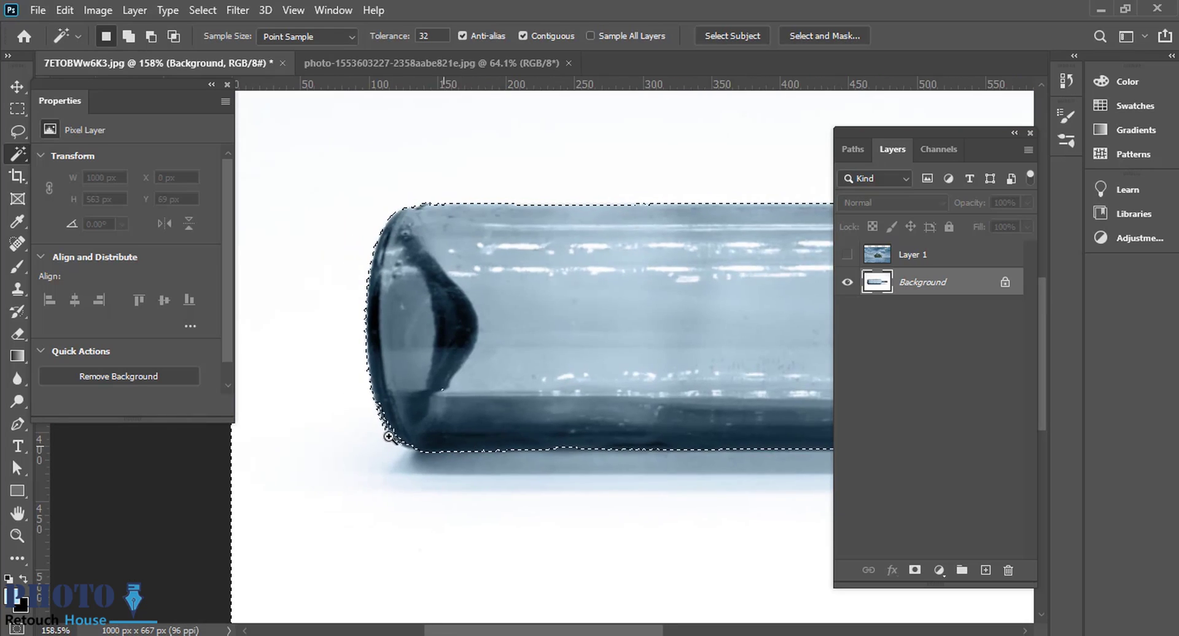
scroll(430, 424, up, 2)
scroll(661, 344, down, 5)
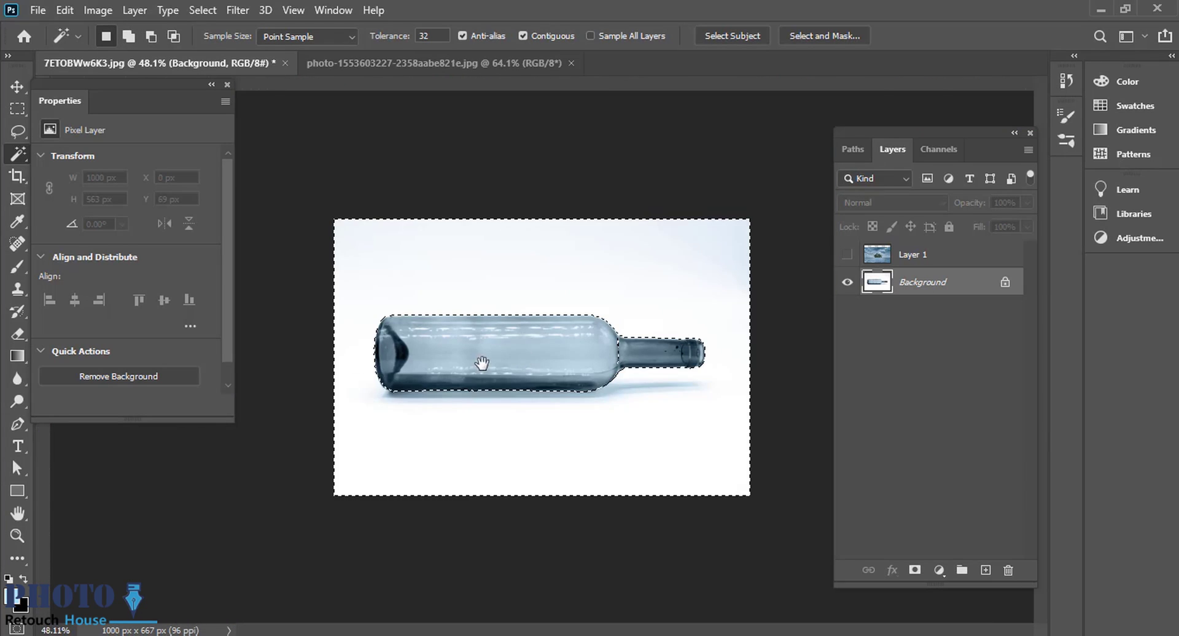
Step: Invert the selection to the bottle and fill the gap where the shoulder meets the neck with the Lasso
scroll(679, 352, up, 4)
drag(678, 354, 542, 376)
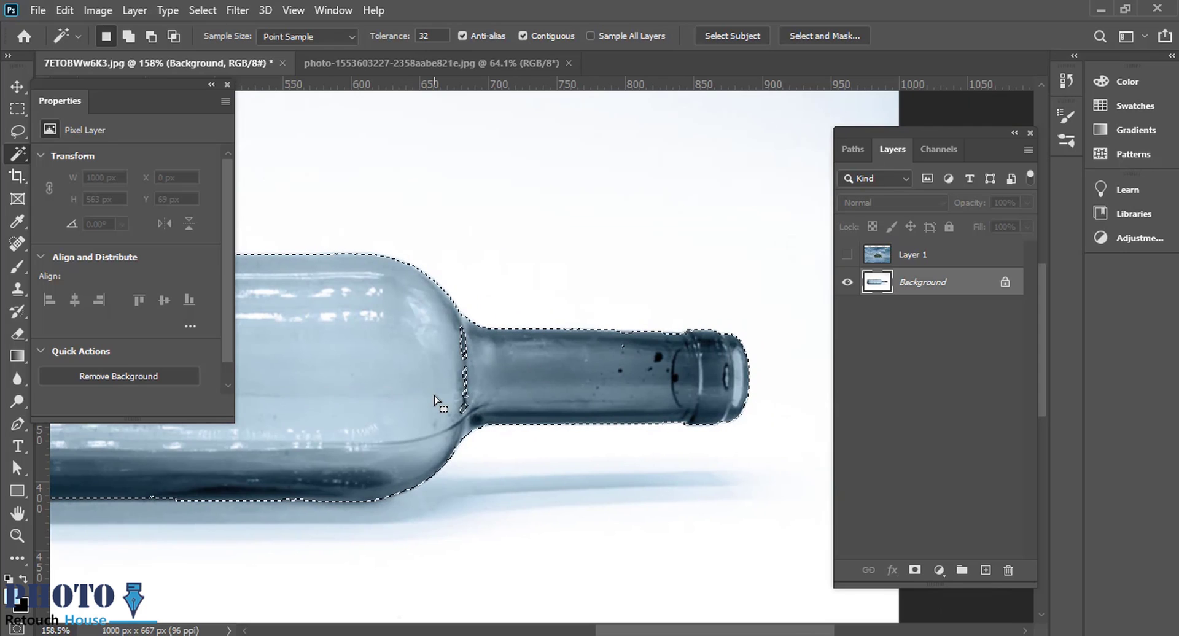
key(l)
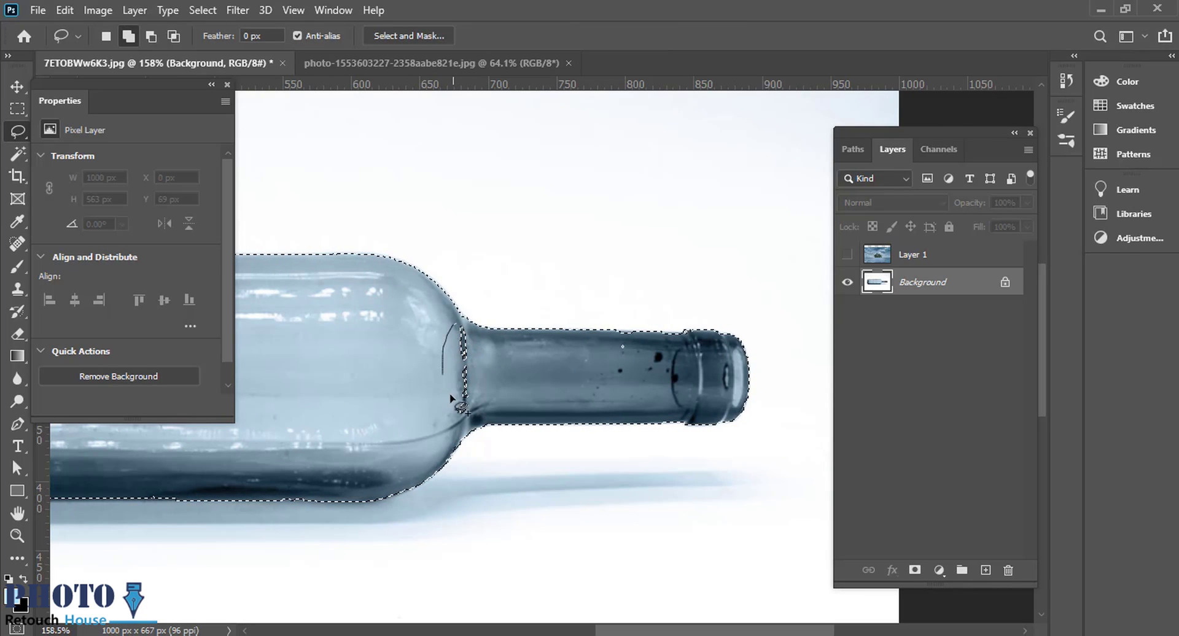
drag(458, 329, 455, 417)
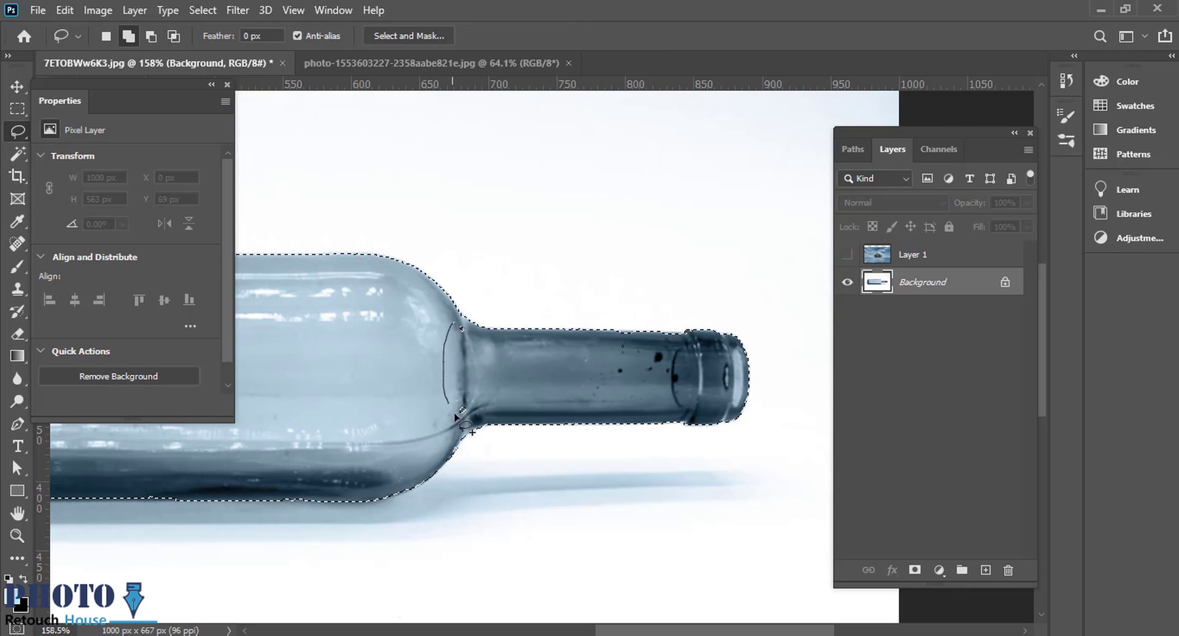
drag(453, 316, 459, 325)
Step: Smooth the bottle selection along the lower edge of the body's base half by adding uneven spots with the Lasso
mouse_move(464, 447)
mouse_down()
mouse_move(526, 439)
mouse_move(196, 480)
mouse_up()
mouse_move(516, 279)
mouse_down()
mouse_move(475, 305)
mouse_move(553, 310)
mouse_up()
drag(621, 421, 856, 523)
drag(694, 485, 789, 488)
drag(790, 490, 660, 483)
scroll(408, 444, up, 8)
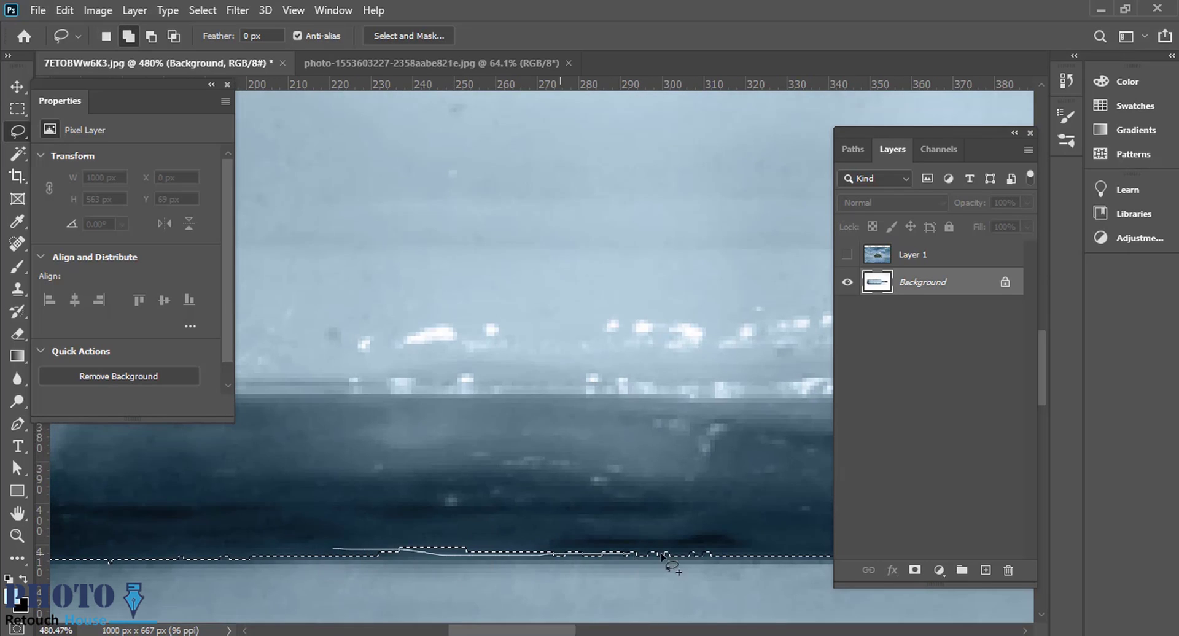
mouse_move(603, 553)
mouse_down()
mouse_move(414, 557)
mouse_move(461, 558)
mouse_move(458, 530)
mouse_move(373, 533)
mouse_move(527, 553)
mouse_move(710, 509)
mouse_up()
scroll(626, 541, up, 5)
scroll(653, 519, down, 8)
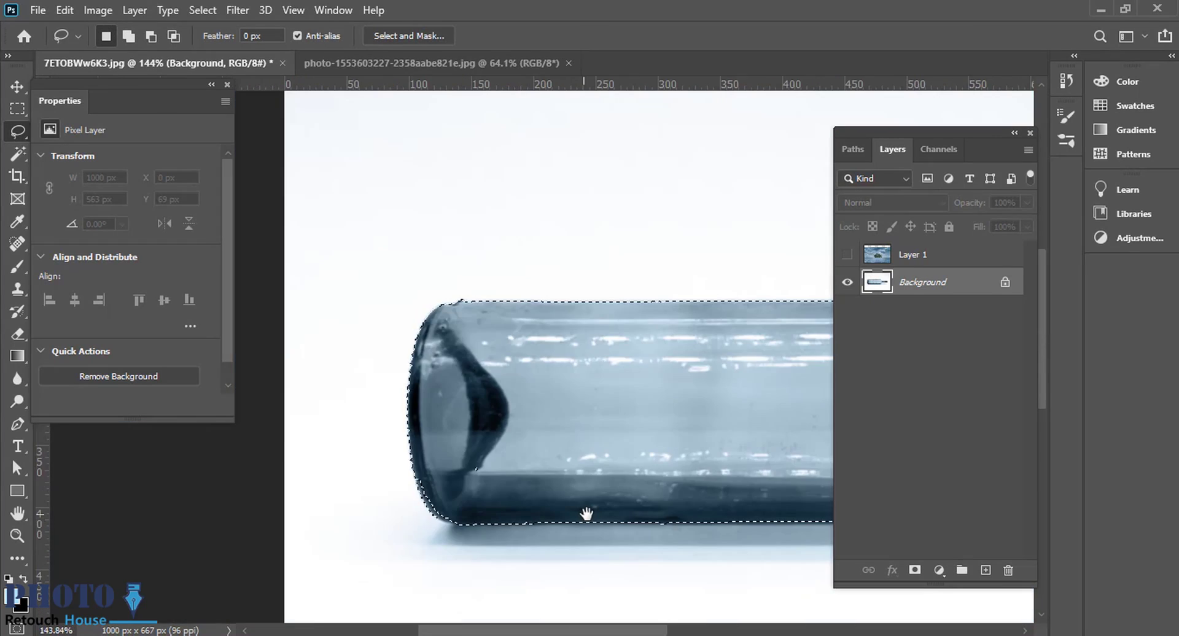
Step: Add the missed sliver of glass along the rounded lower corner of the bottle's base with the Lasso
alt+click(620, 455)
drag(669, 458, 333, 488)
ctrl+click(205, 521)
drag(205, 521, 651, 462)
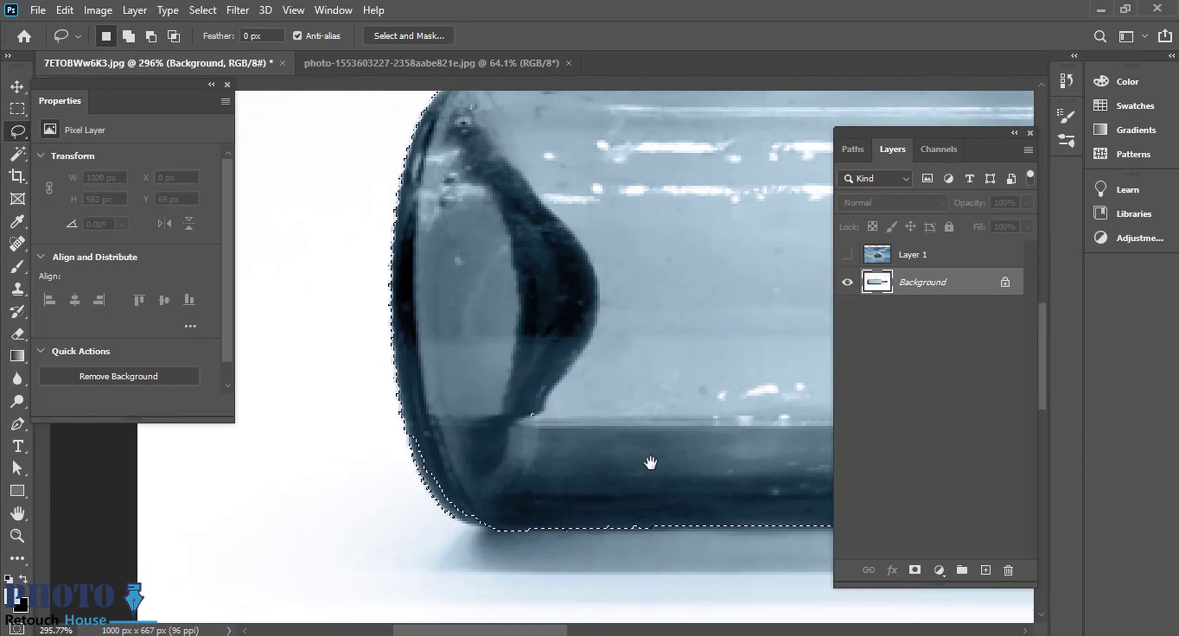
ctrl+click(429, 460)
drag(399, 421, 411, 448)
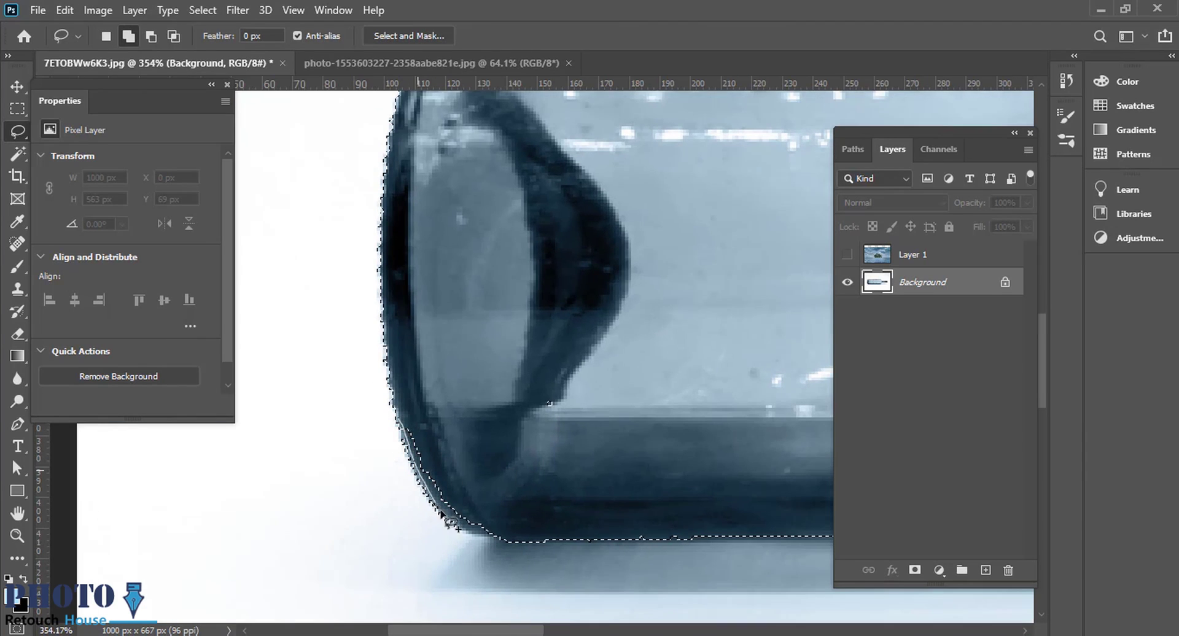
drag(393, 389, 393, 388)
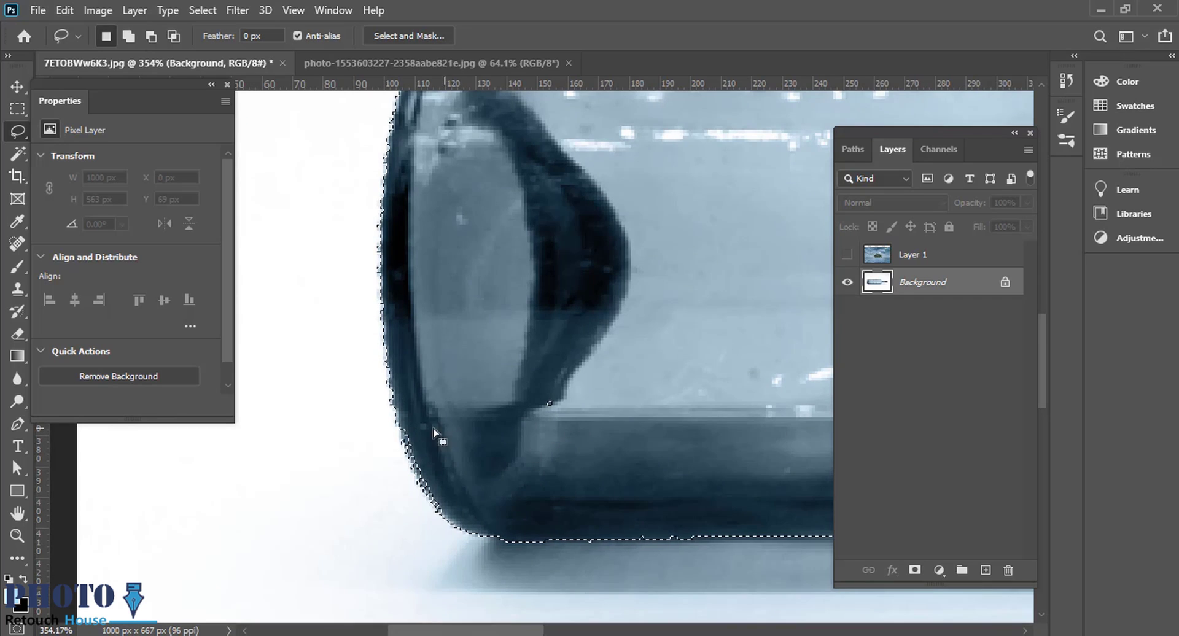
drag(399, 432, 407, 418)
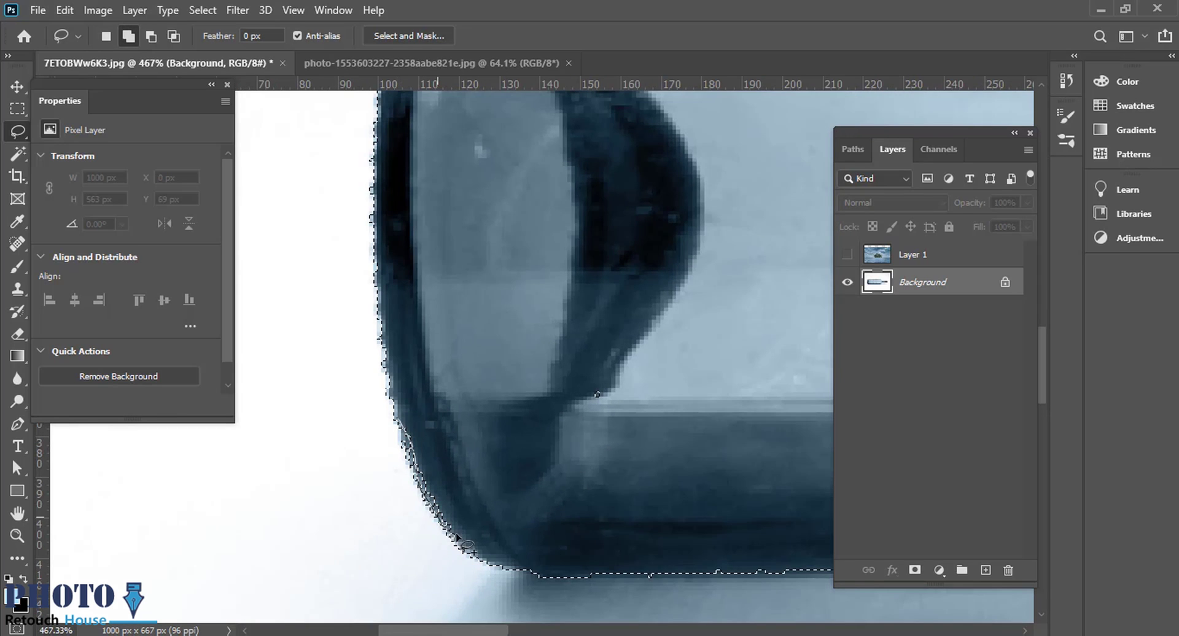
alt+click(555, 397)
Step: Add the missing strips of glass along the lower edge of the body's middle section with the Lasso
alt+click(653, 386)
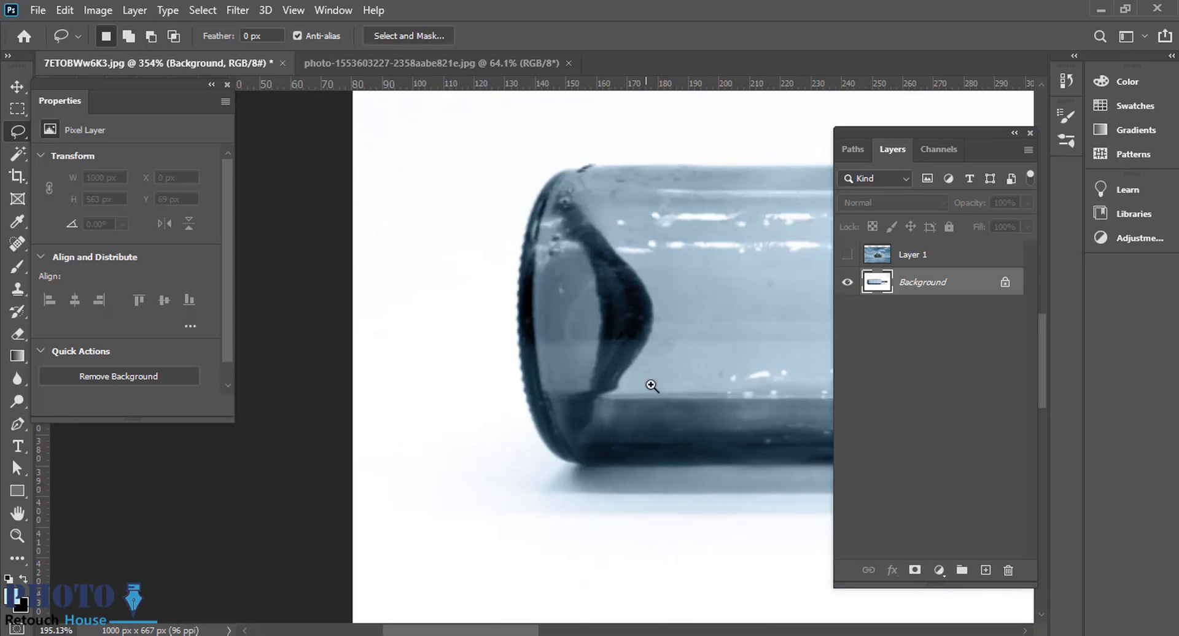
drag(653, 386, 394, 406)
alt+click(394, 406)
drag(614, 482, 755, 434)
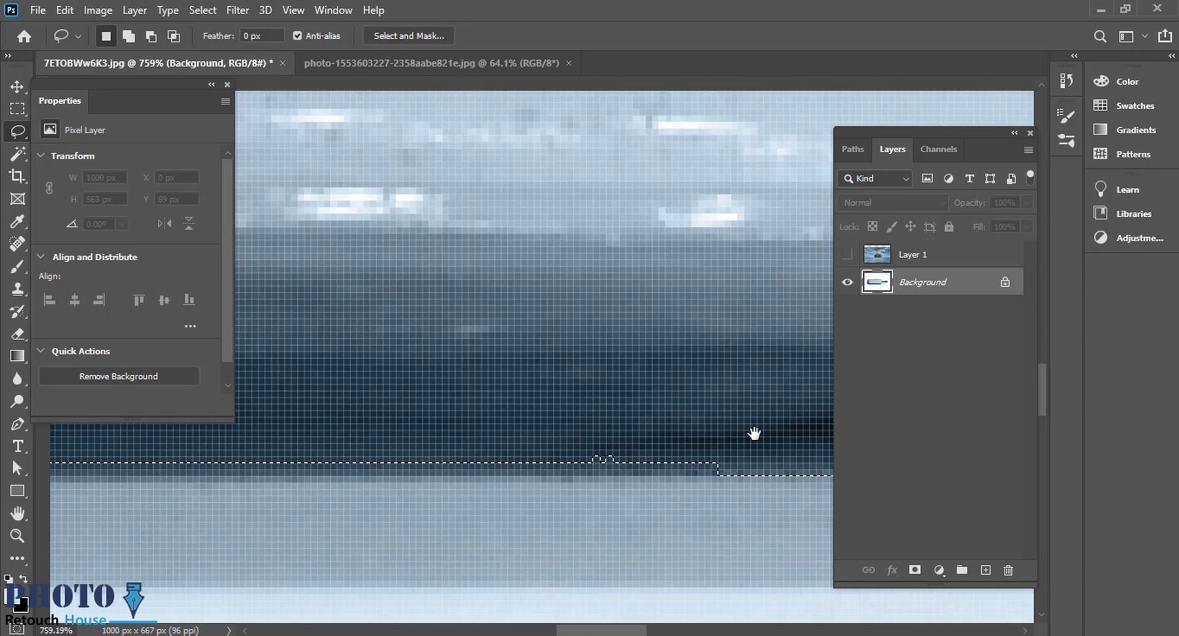
alt+click(733, 468)
scroll(732, 475, down, 1)
drag(741, 471, 685, 474)
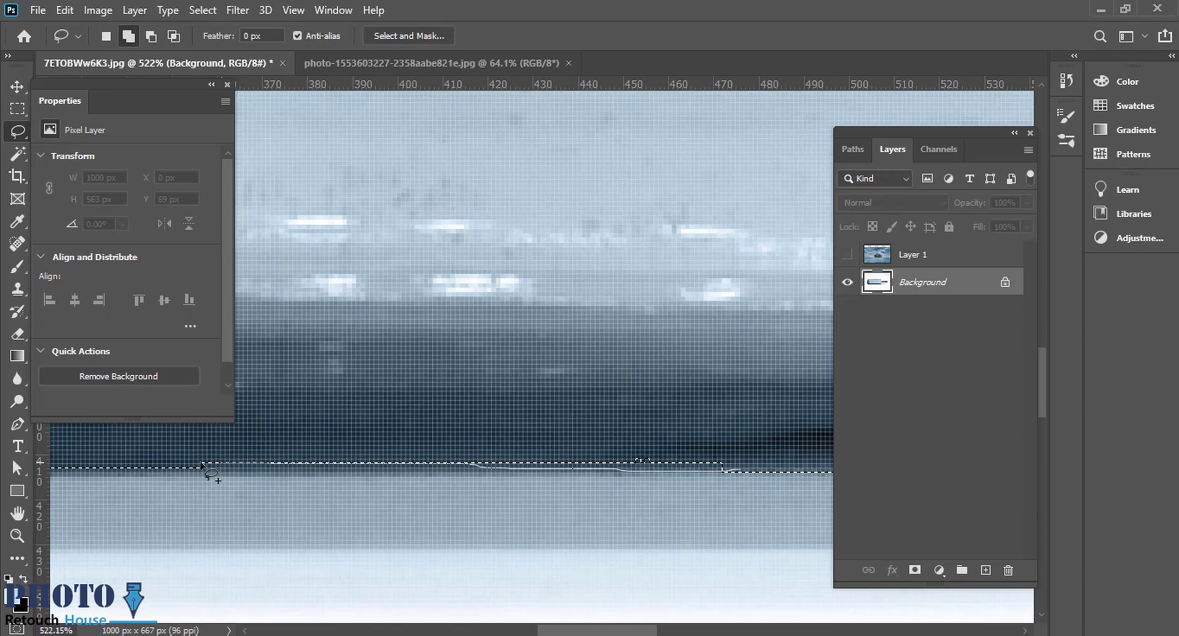
drag(203, 467, 203, 466)
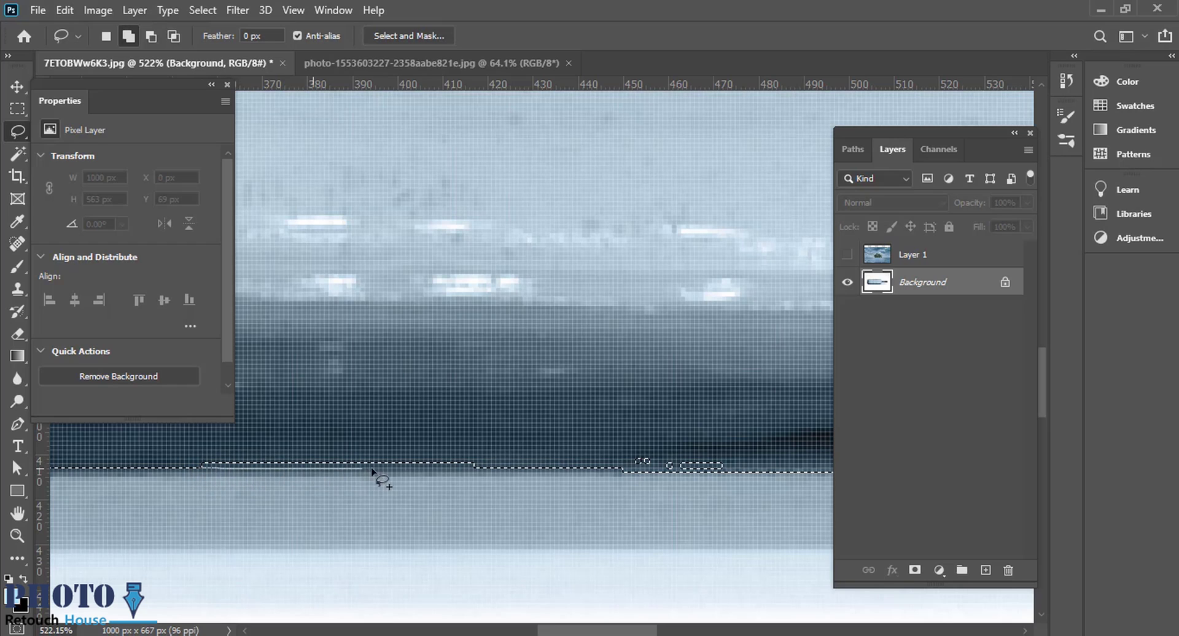
drag(193, 454, 194, 456)
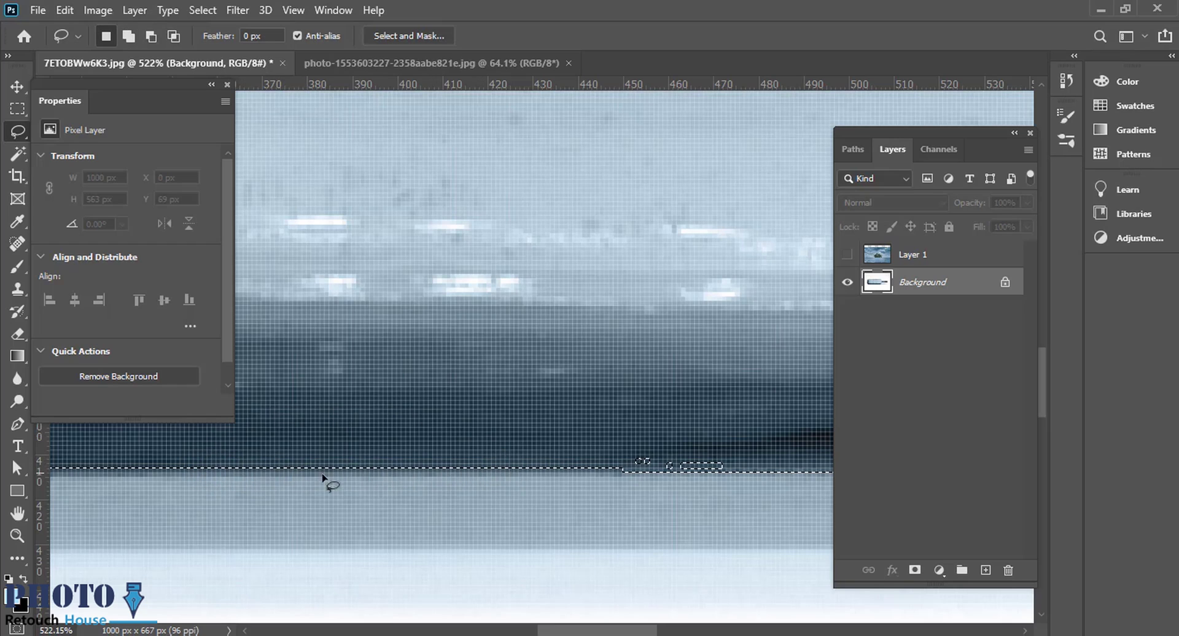
Step: Fill the small unselected islands just above the body's lower edge with the Lasso
drag(631, 454, 646, 470)
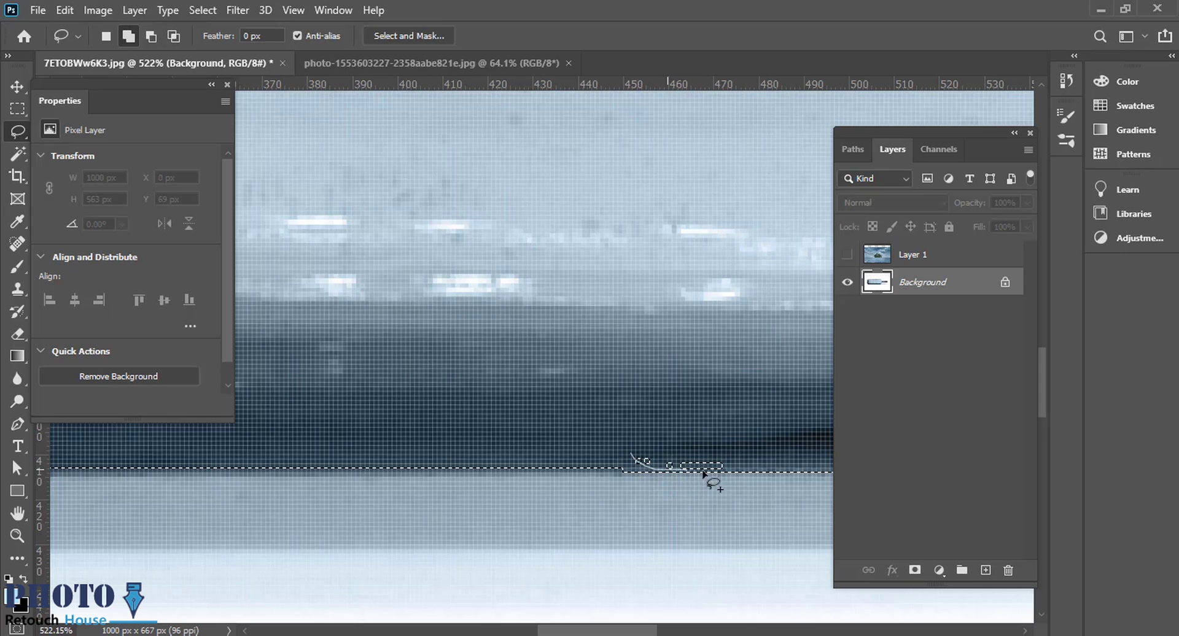
drag(723, 446, 323, 436)
drag(322, 436, 135, 437)
drag(583, 454, 474, 450)
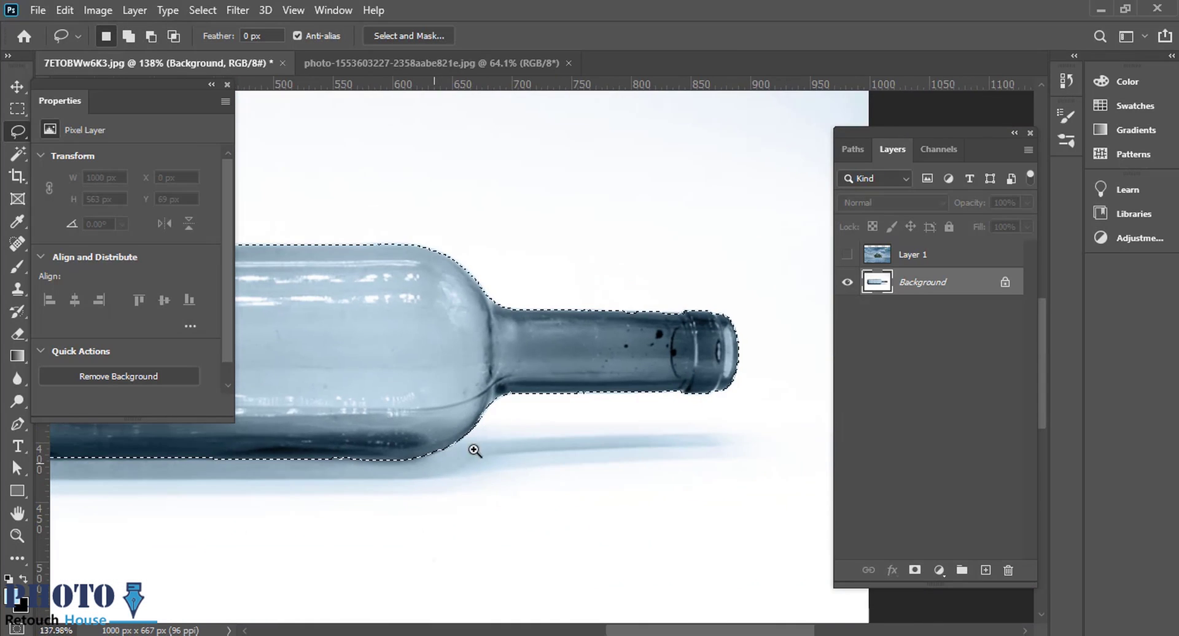
Step: Correct the uneven selection outline along the lower edge of the bottle's neck with the Lasso
scroll(627, 386, up, 5)
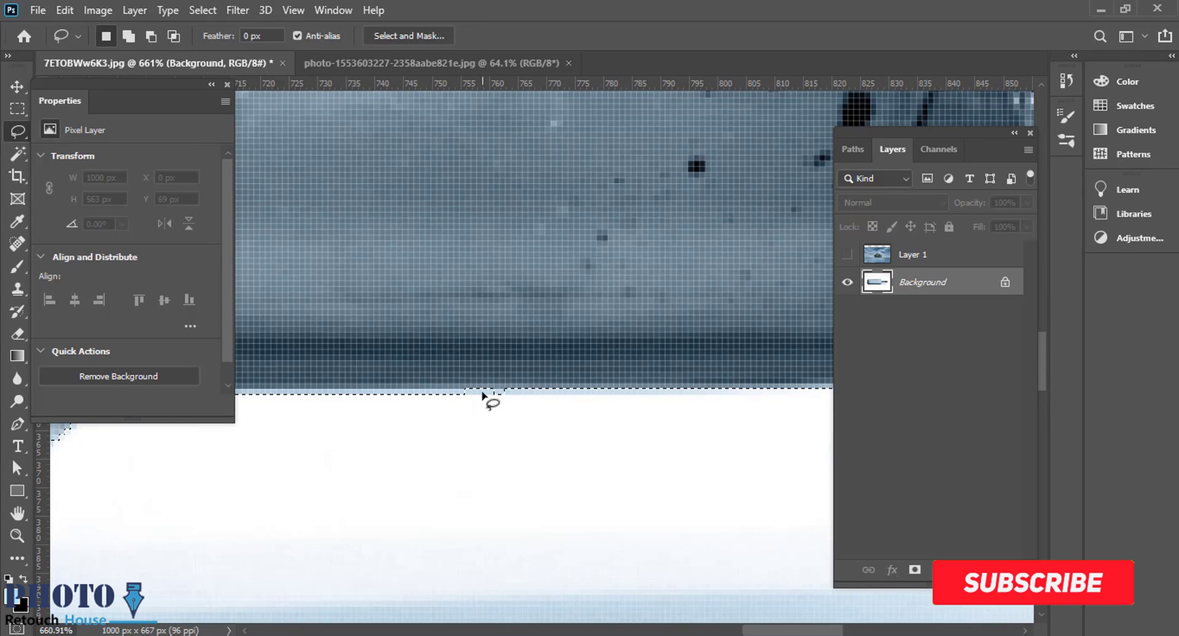
key(shift)
mouse_move(455, 395)
mouse_down()
mouse_move(535, 390)
mouse_move(476, 398)
mouse_up()
scroll(660, 315, up, 4)
key(shift)
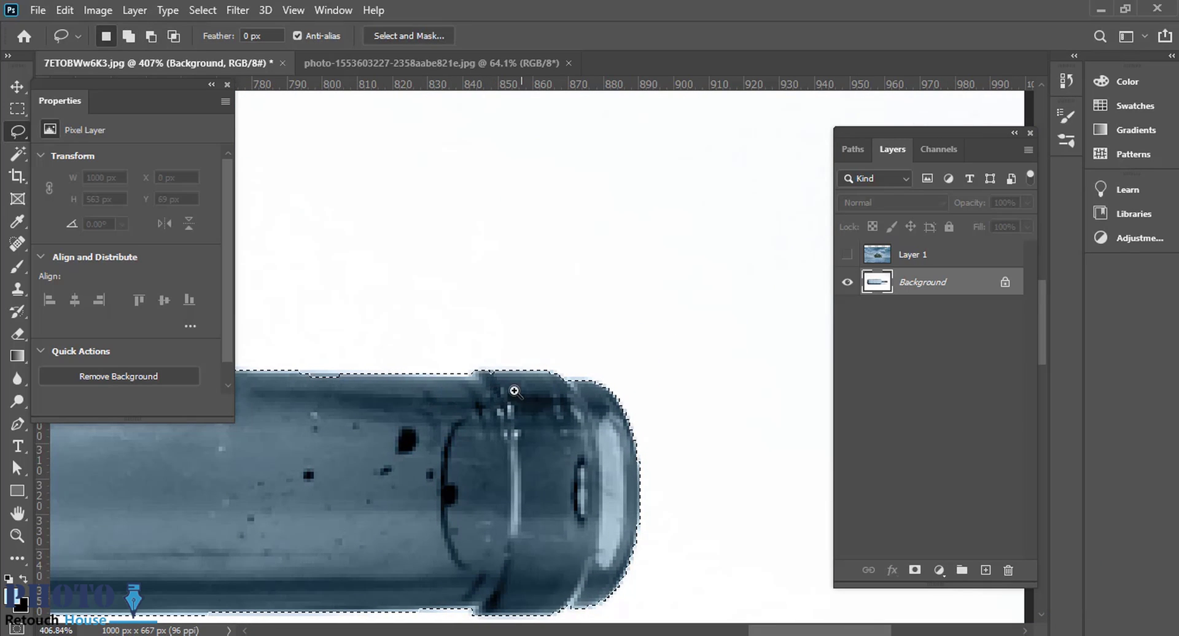
scroll(477, 408, down, 4)
scroll(505, 416, down, 1)
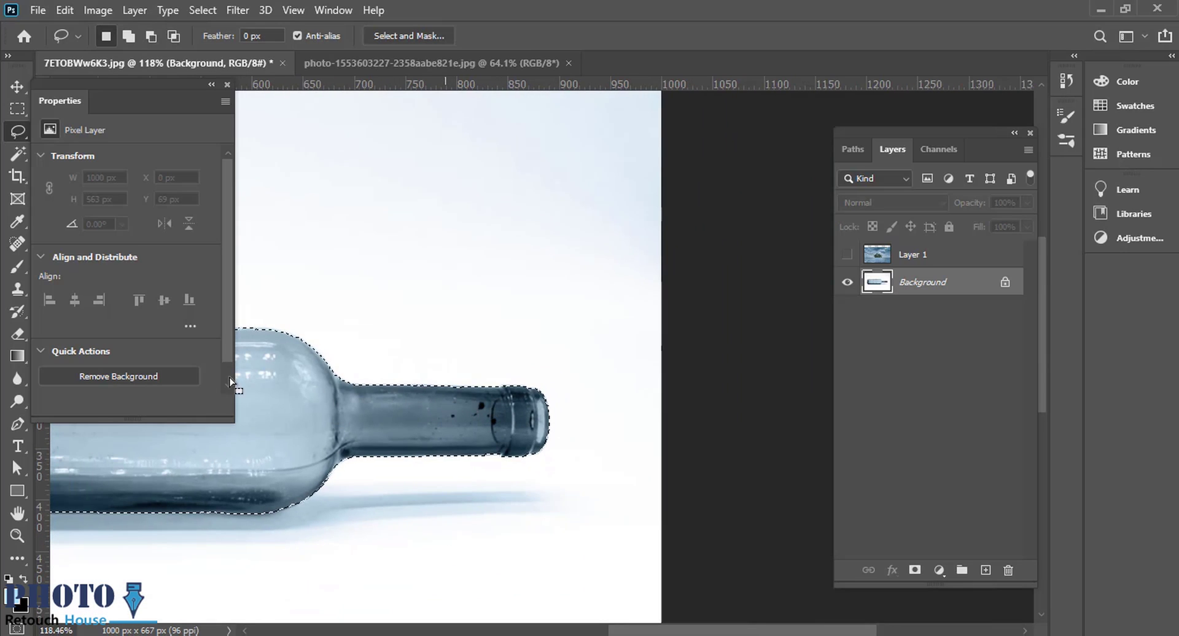
Step: Feather the bottle selection by 20 pixels and check its softened outline around the body and shoulder
key(shift+F6)
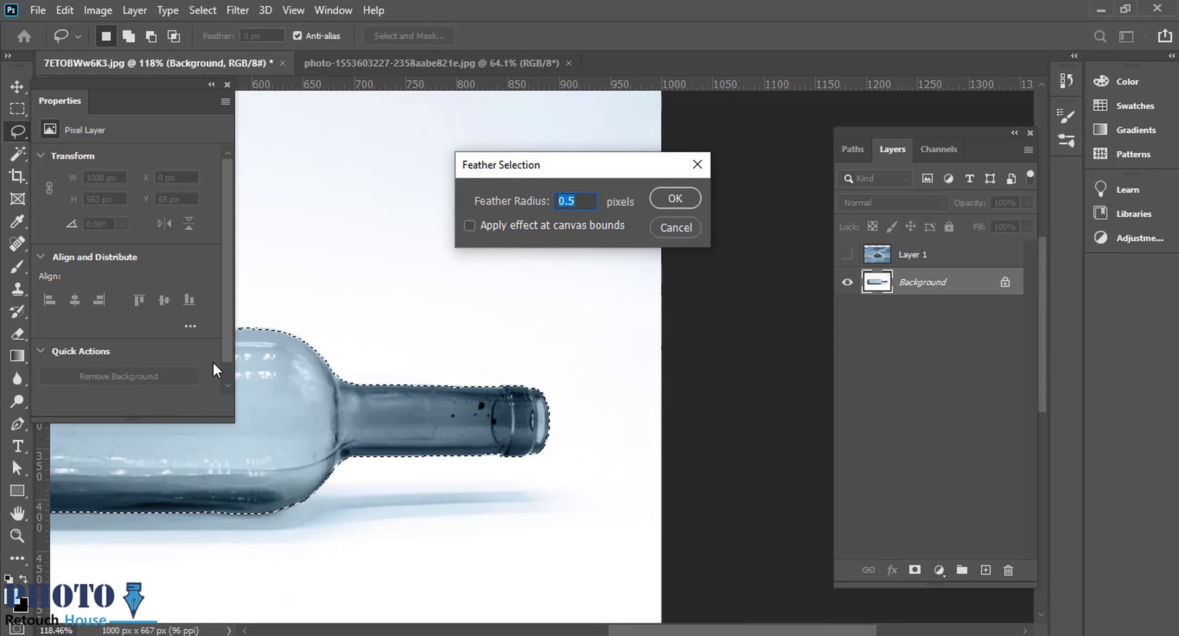
text(20)
key(Return)
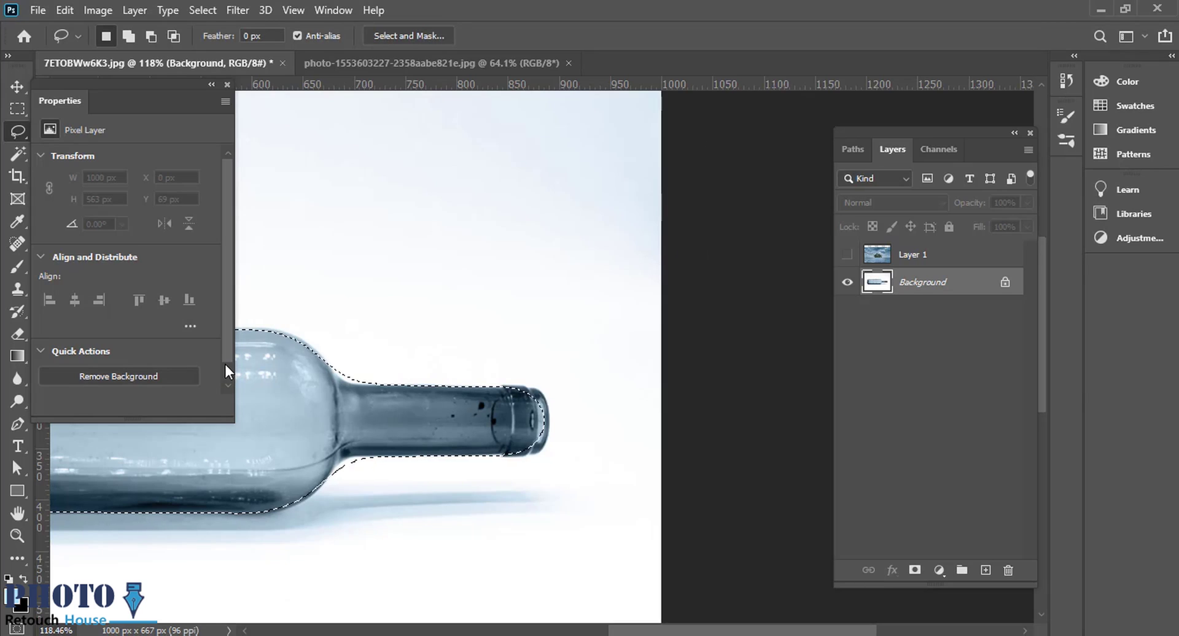
drag(483, 480, 446, 481)
drag(519, 415, 592, 416)
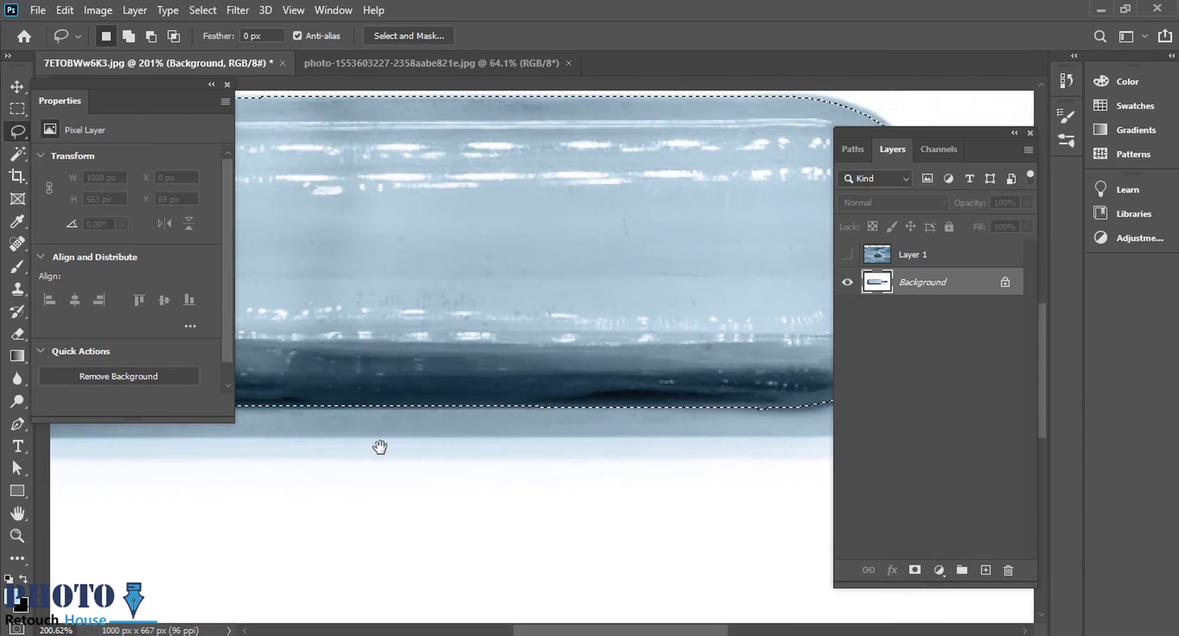
drag(379, 447, 72, 479)
scroll(661, 361, down, 3)
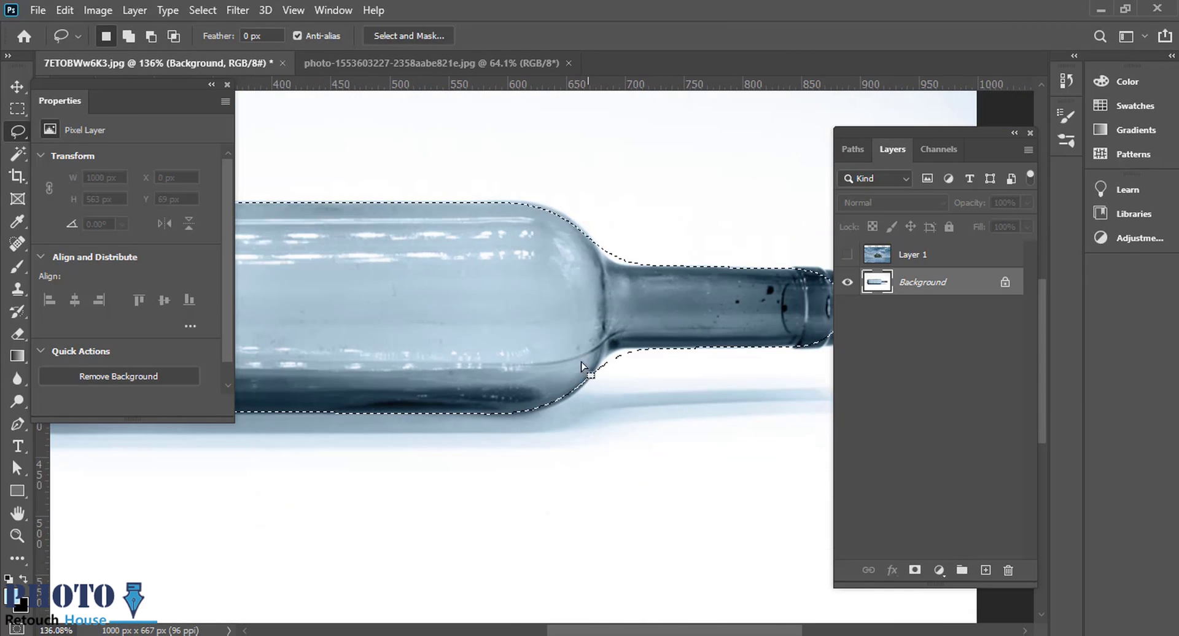
Step: Look at the original island photo, return to the bottle document and show Layer 1 over the bottle
click(457, 68)
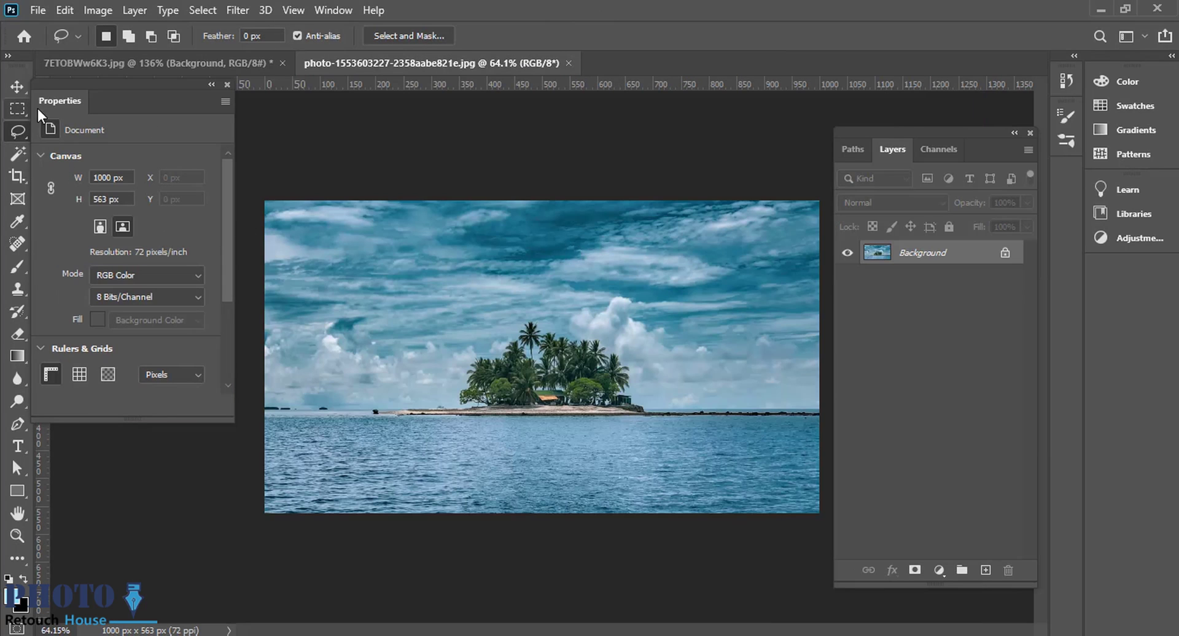
click(221, 66)
click(847, 255)
key(ctrl+0)
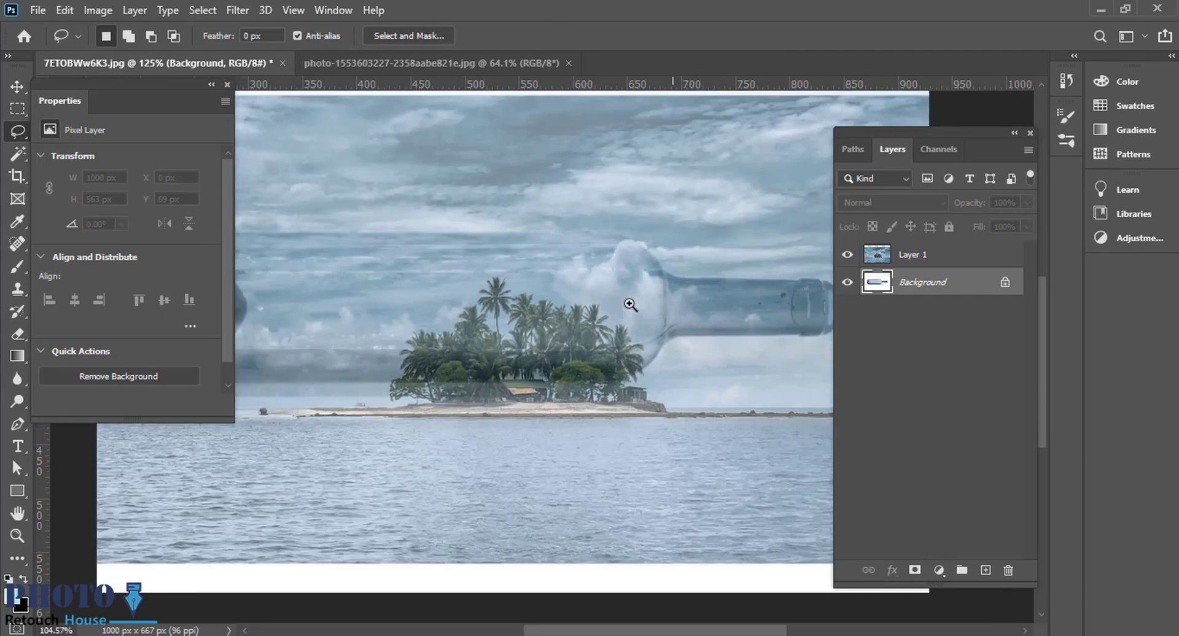
click(16, 87)
scroll(518, 420, down, 4)
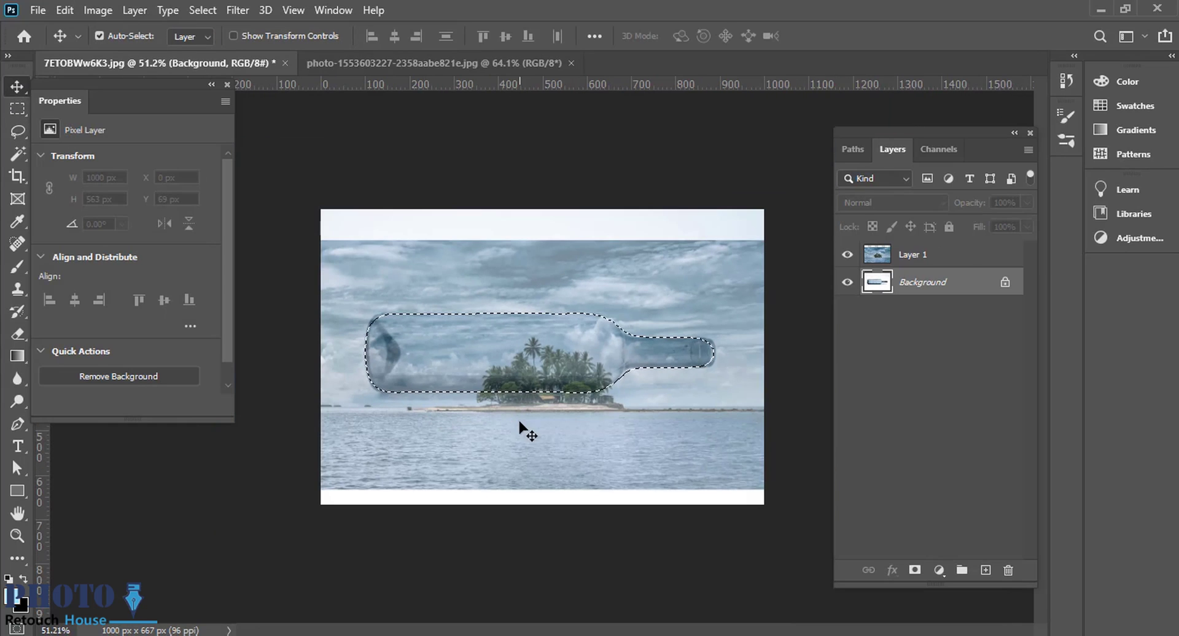
ctrl+click(542, 442)
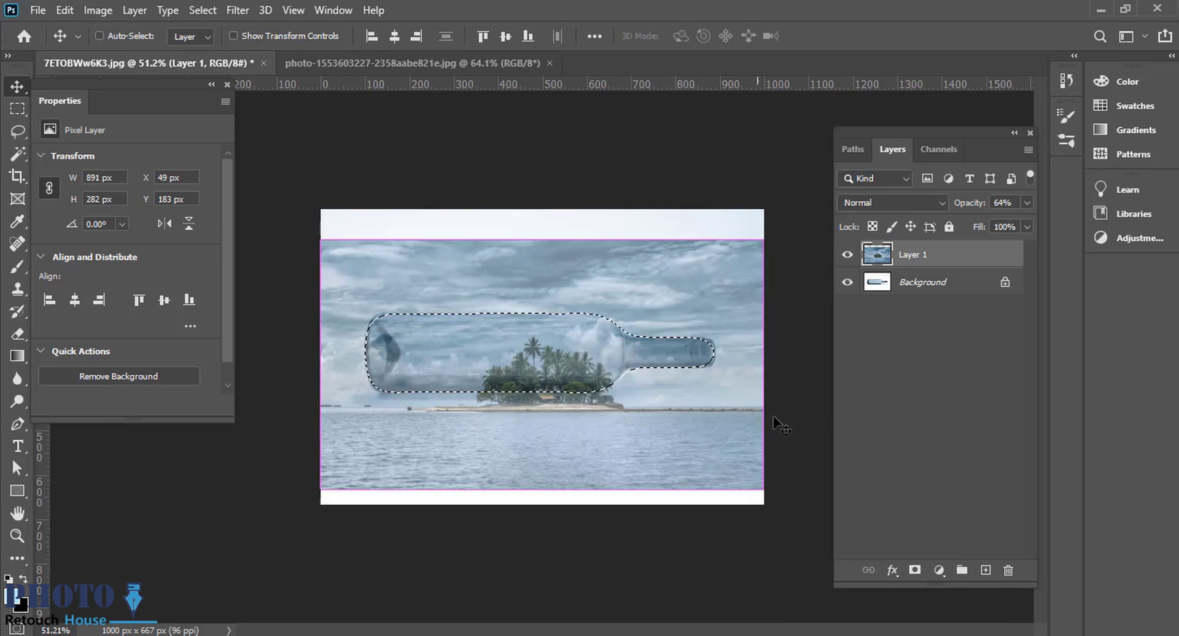
key(ctrl)
drag(656, 473, 654, 412)
key(ctrl+z)
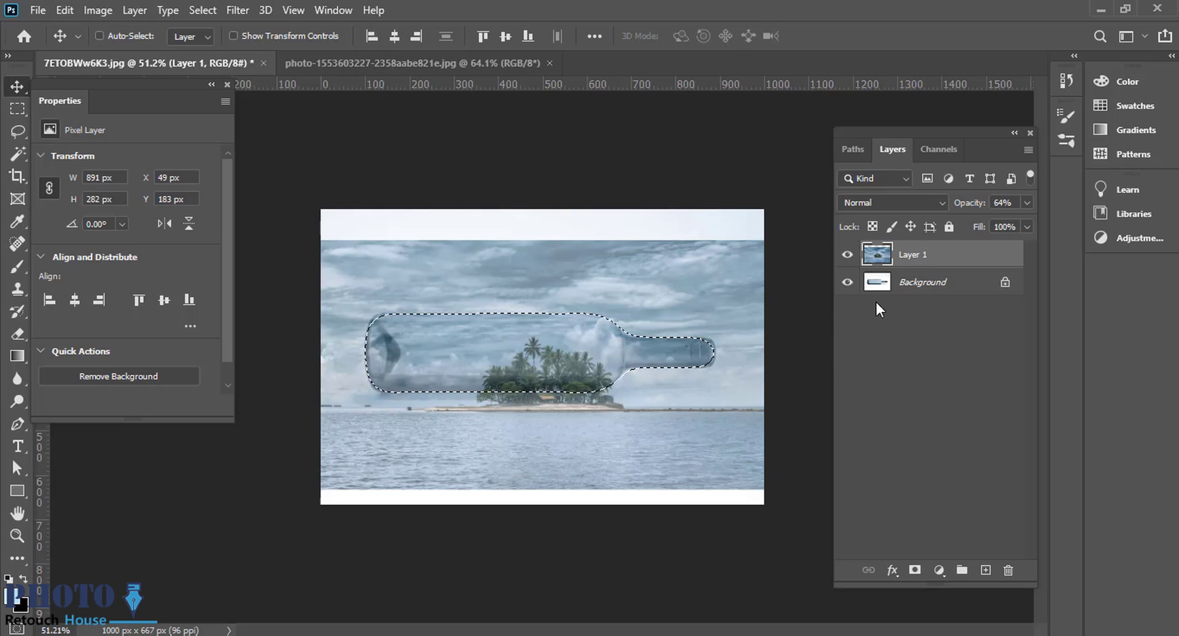
Step: Duplicate the Background layer as a hidden copy masked to the feathered bottle selection
click(918, 284)
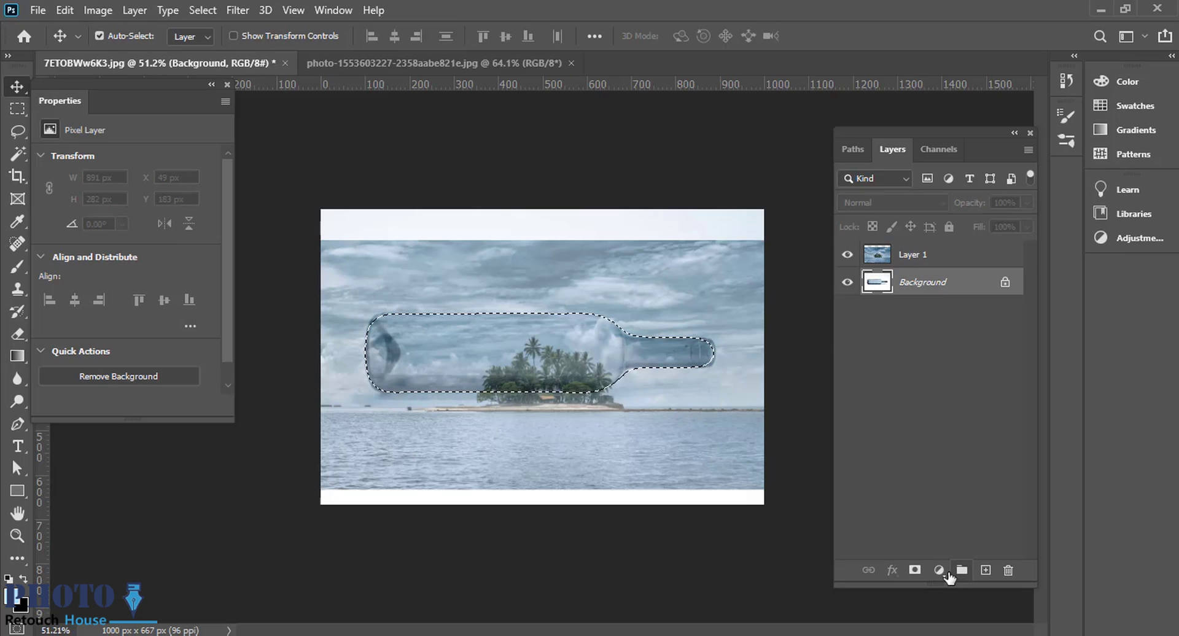
drag(926, 297, 986, 570)
click(916, 570)
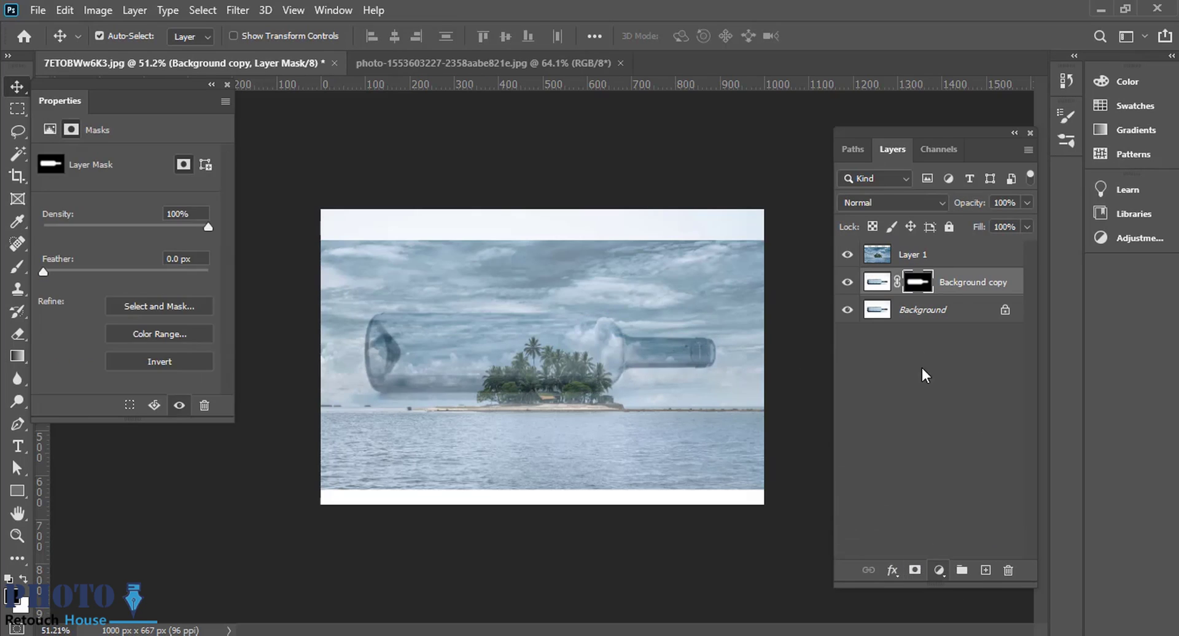
click(846, 283)
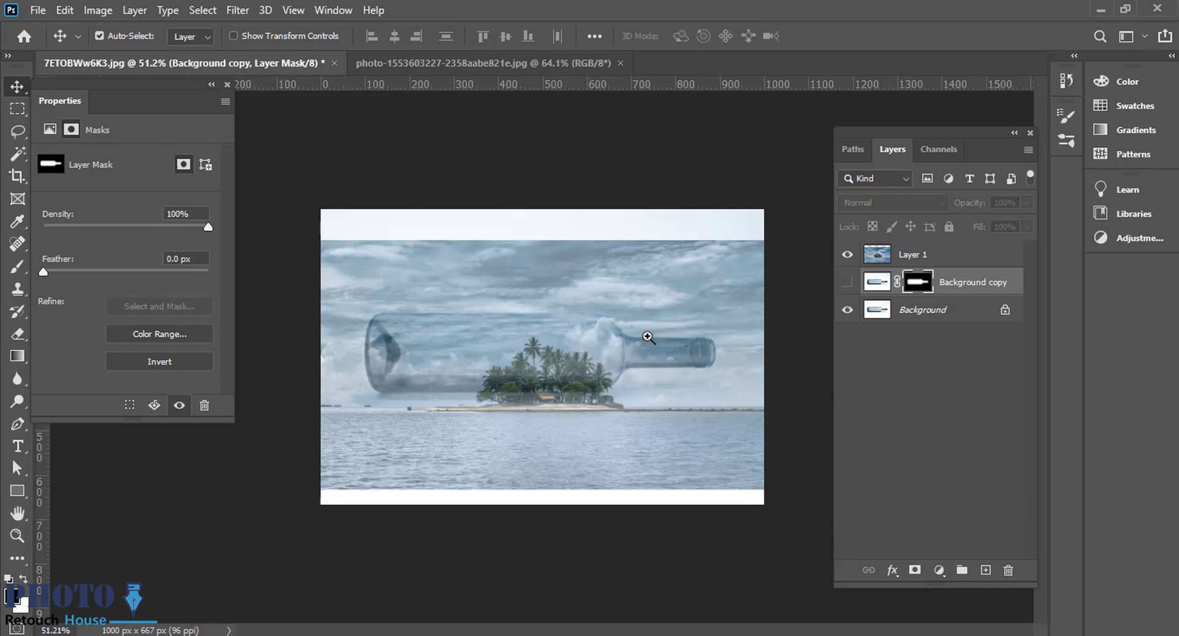
Step: Scale Layer 1's island photo to 61.24% and position it over the bottle's body so the island sits inside the glass
scroll(653, 350, up, 2)
drag(653, 350, 651, 308)
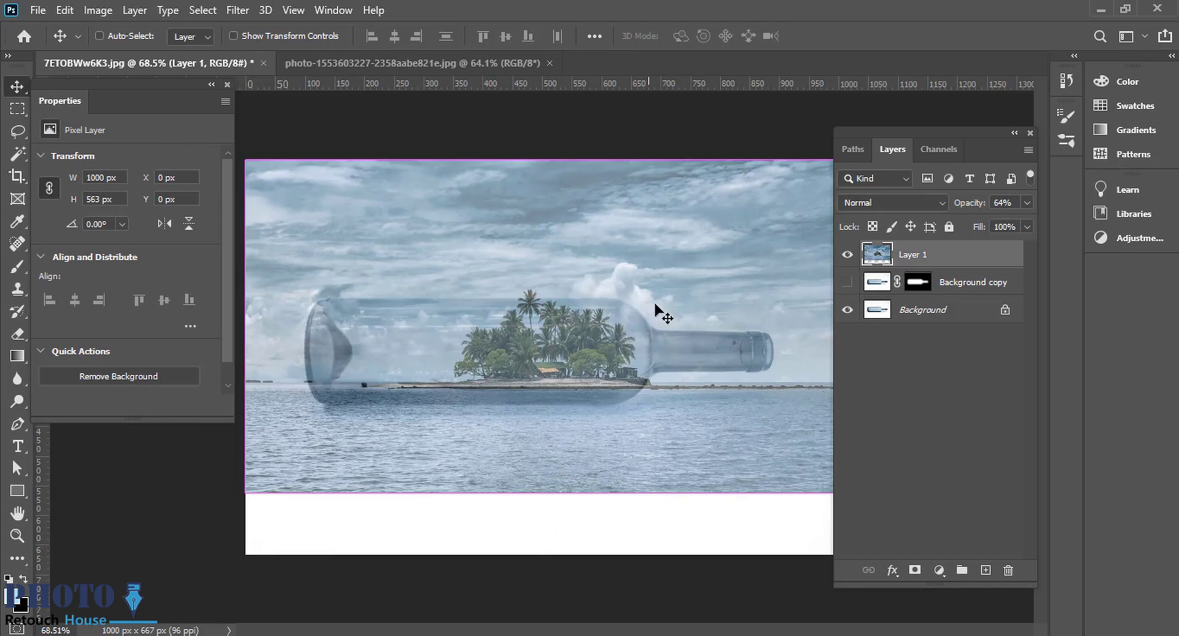
key(ctrl+t)
drag(543, 163, 542, 244)
drag(547, 321, 476, 323)
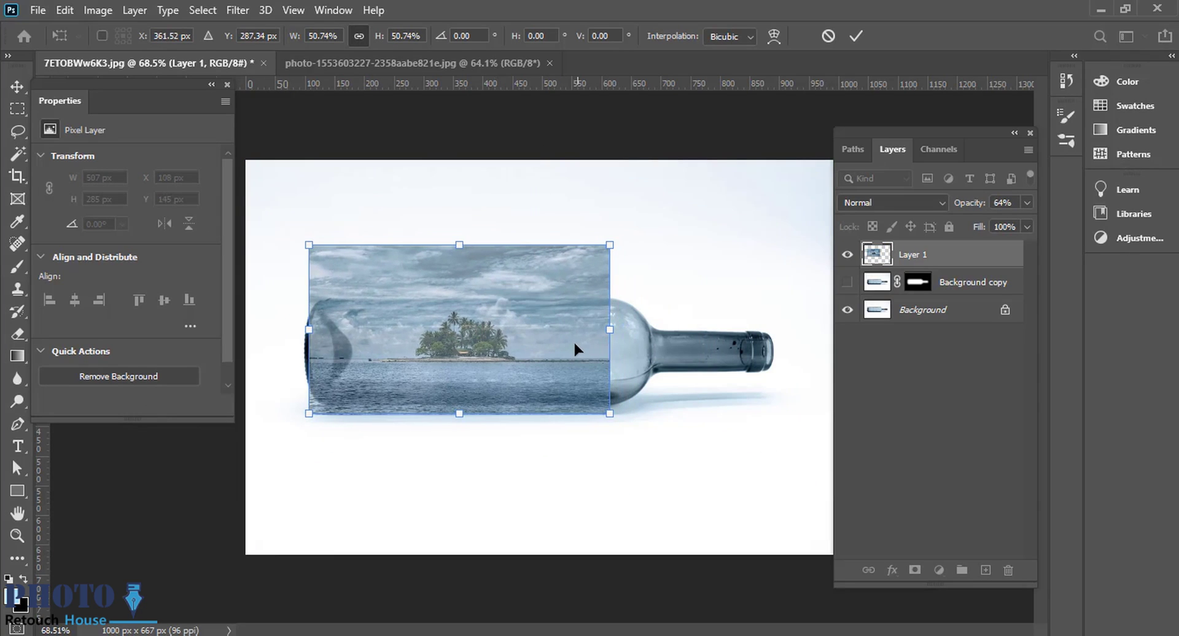
drag(610, 329, 680, 335)
drag(608, 349, 637, 353)
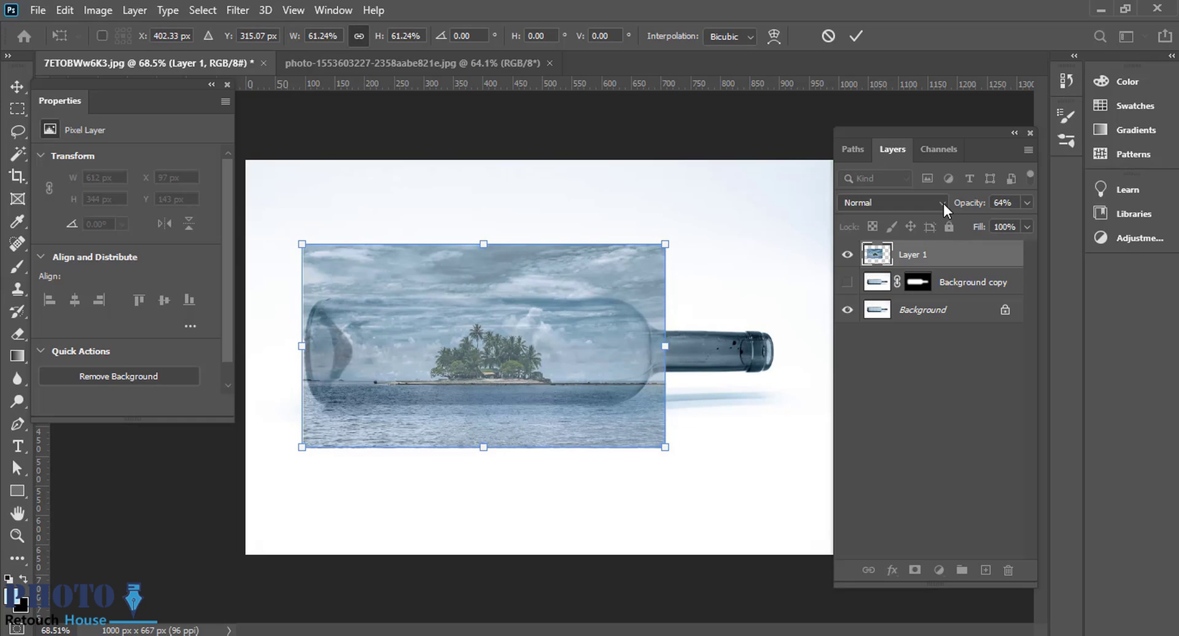
drag(514, 342, 584, 373)
scroll(595, 377, down, 1)
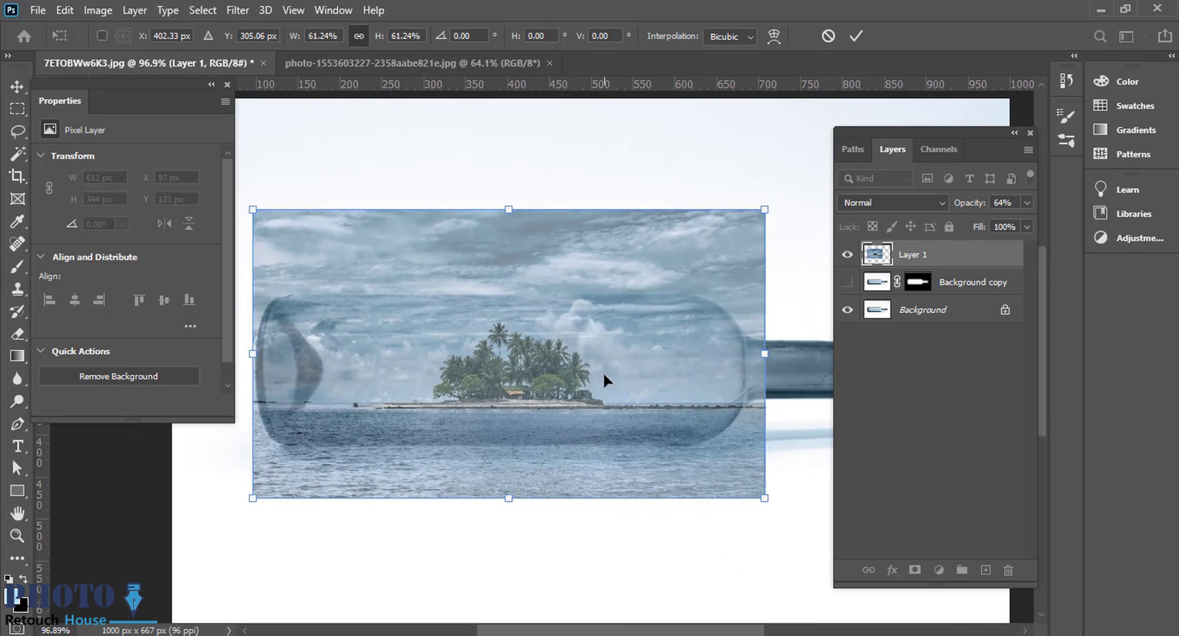
key(Return)
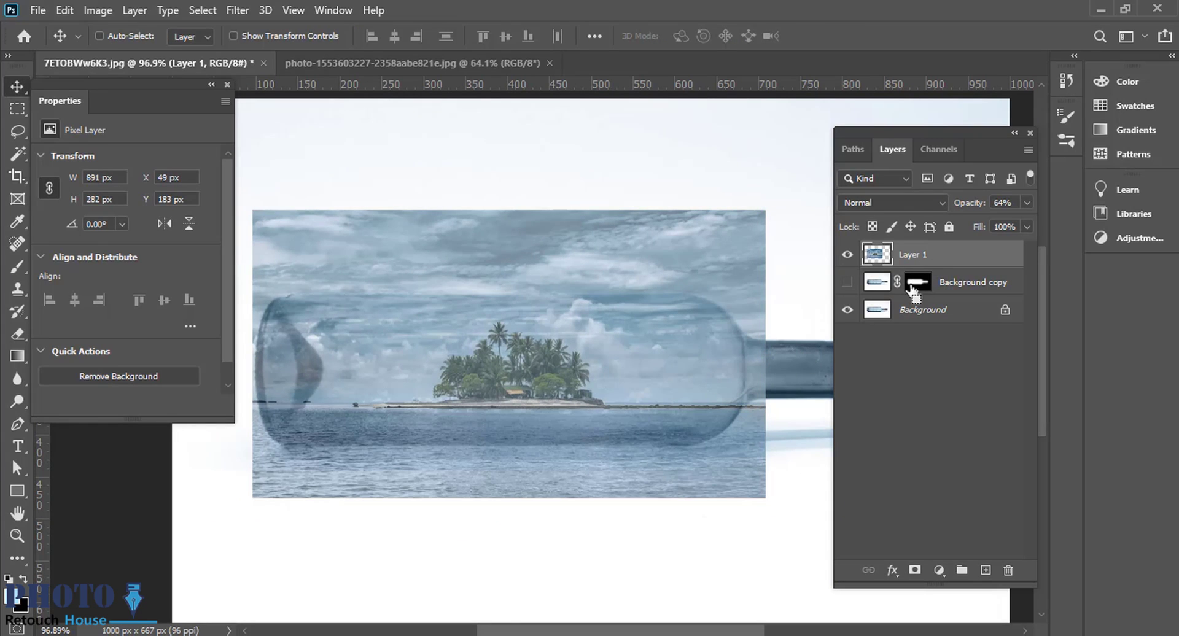
Step: Load the bottle selection from the Background copy's mask while keeping Layer 1 active
ctrl+click(913, 291)
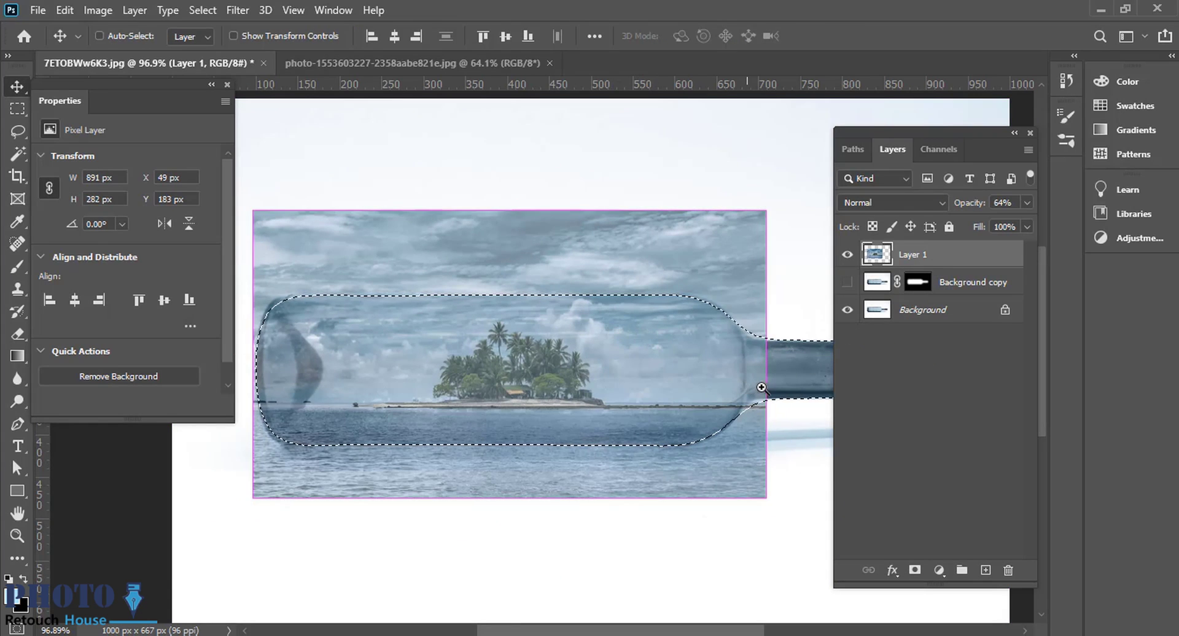
scroll(763, 388, up, 1)
click(847, 281)
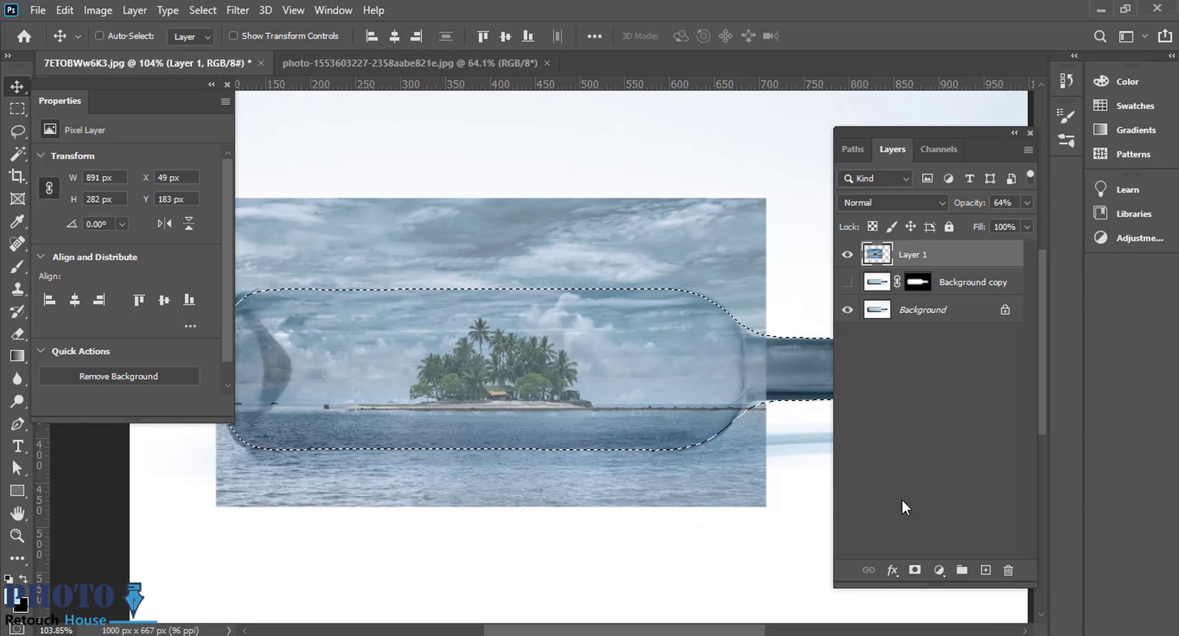
key(ctrl+shift+i)
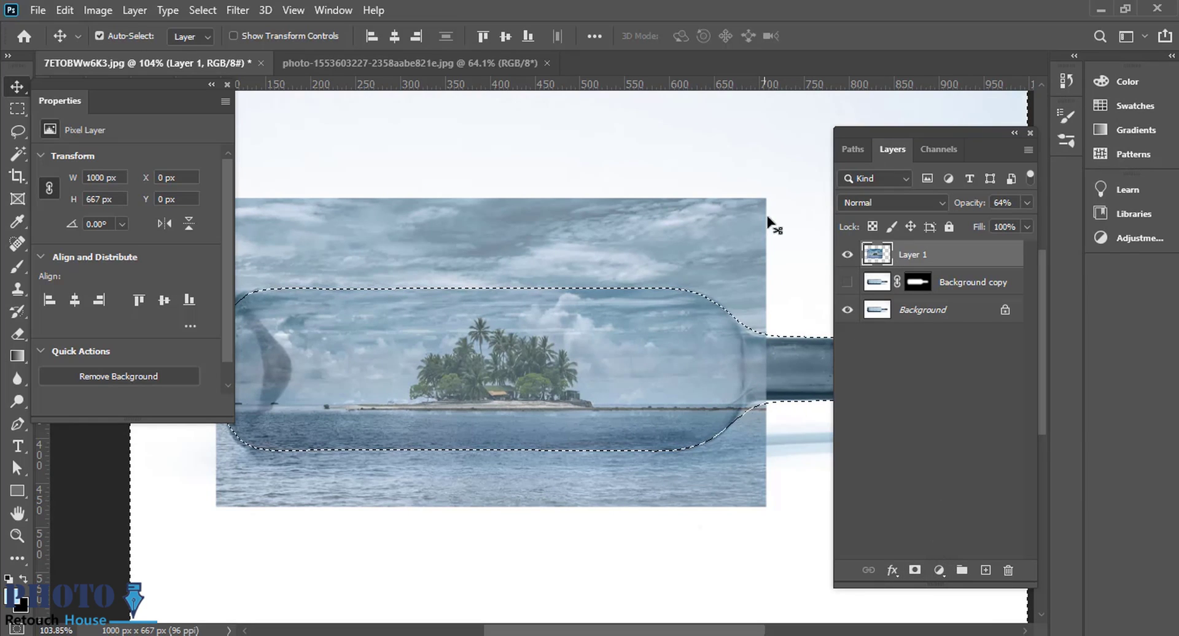
click(914, 570)
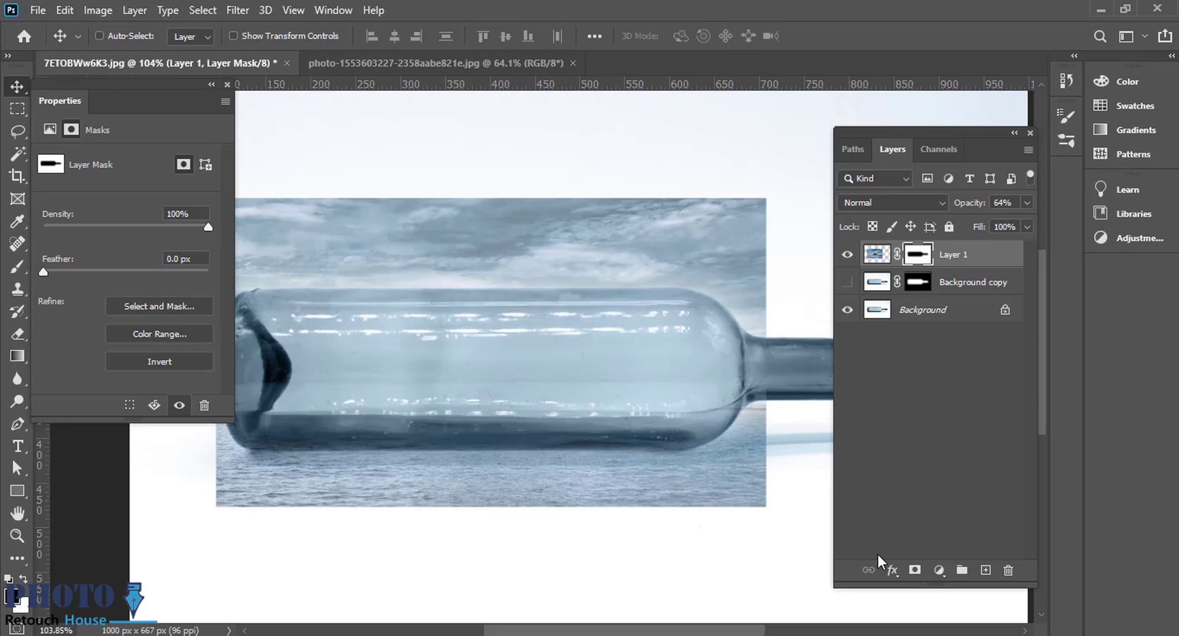
key(ctrl+z)
scroll(692, 479, down, 2)
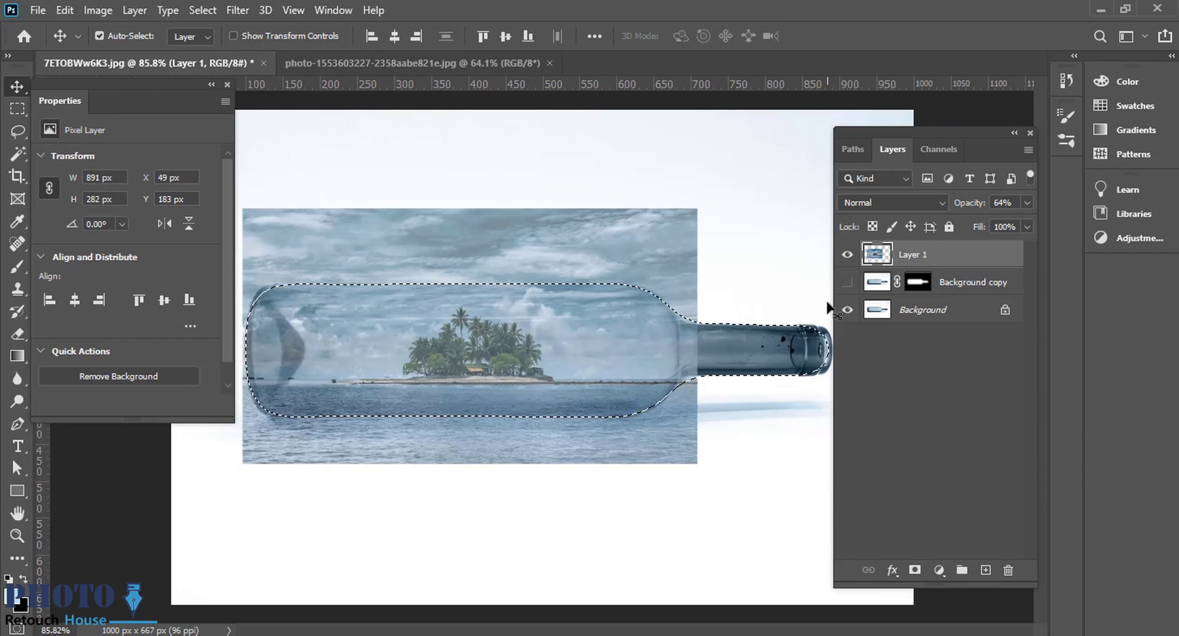
Step: Mask Layer 1 to the bottle selection and brush away the spill at the base's lower corner with a soft 42 px brush
click(914, 570)
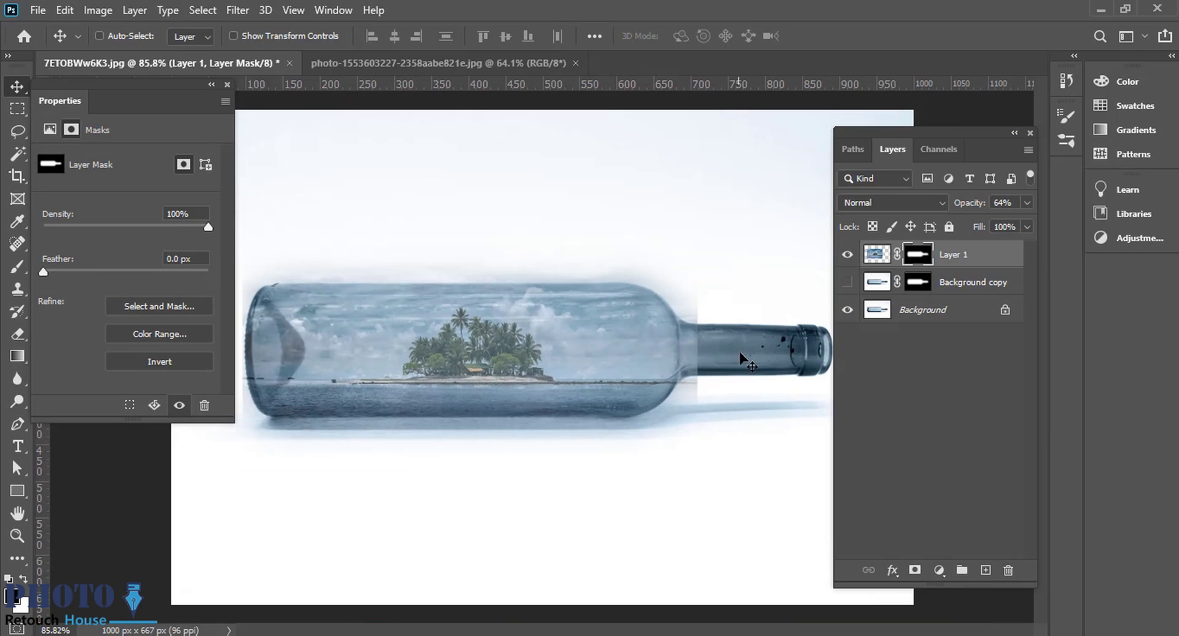
key(b)
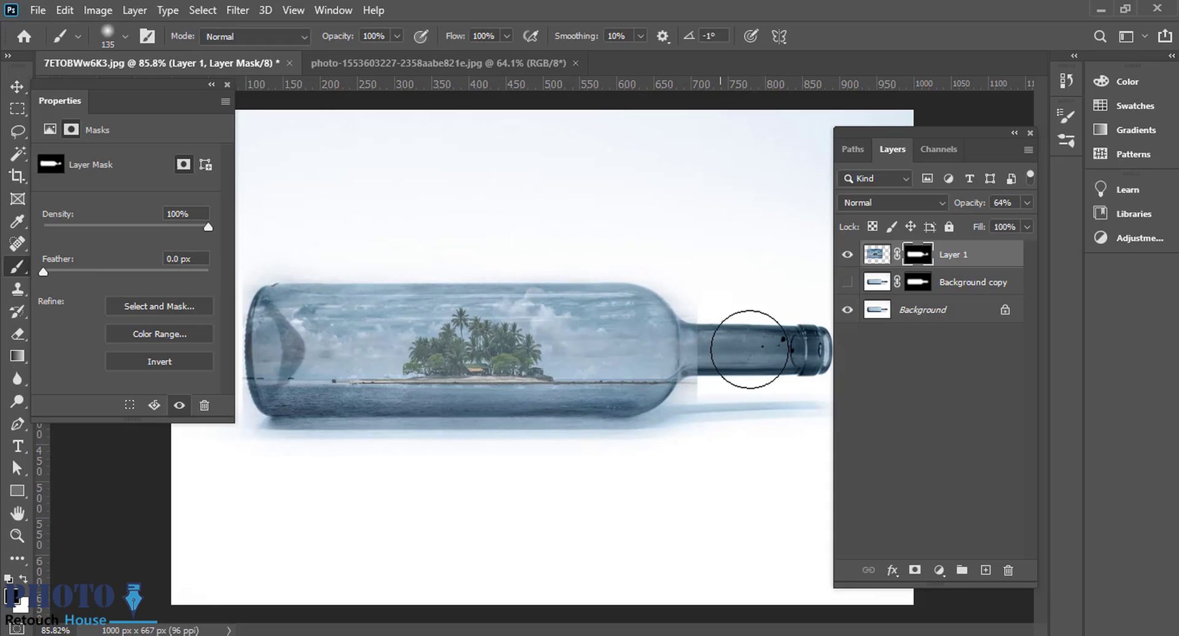
click(732, 358)
key(ctrl+space)
click(739, 334)
alt+right_click(730, 248)
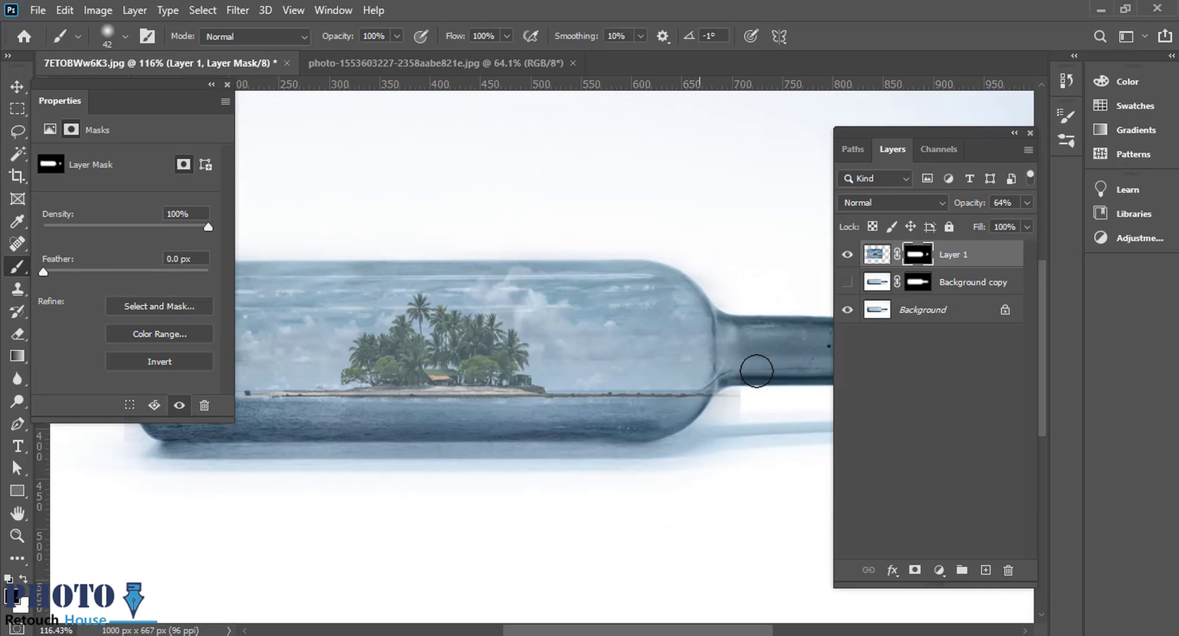
scroll(430, 484, left, 5)
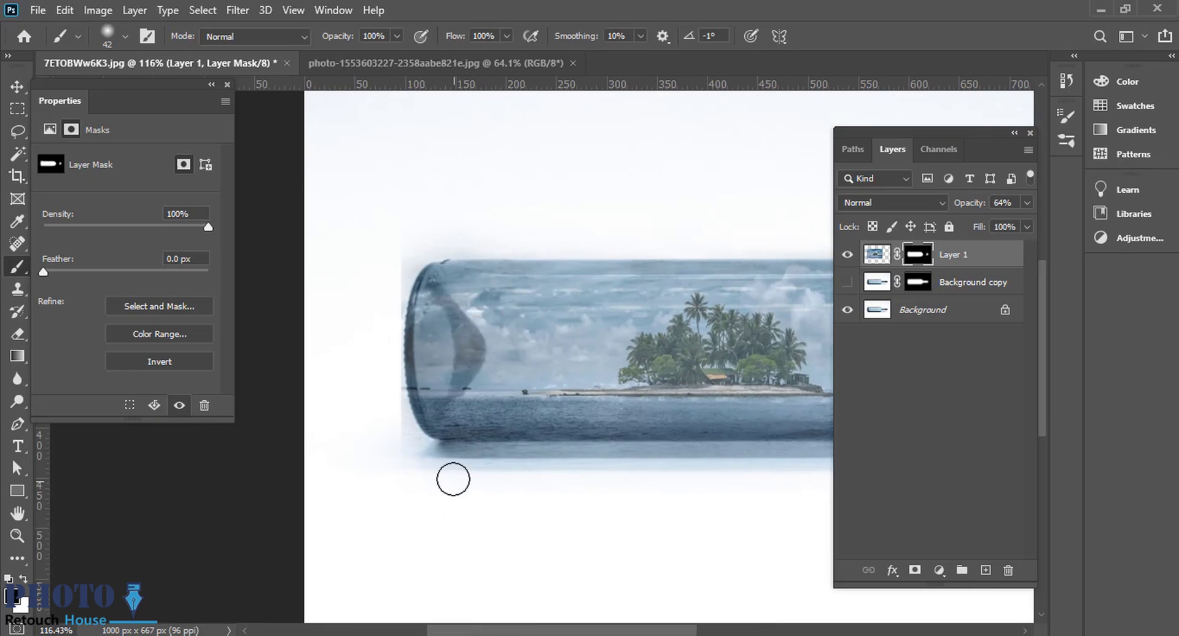
mouse_move(410, 446)
mouse_down()
mouse_move(380, 338)
mouse_move(419, 469)
mouse_up()
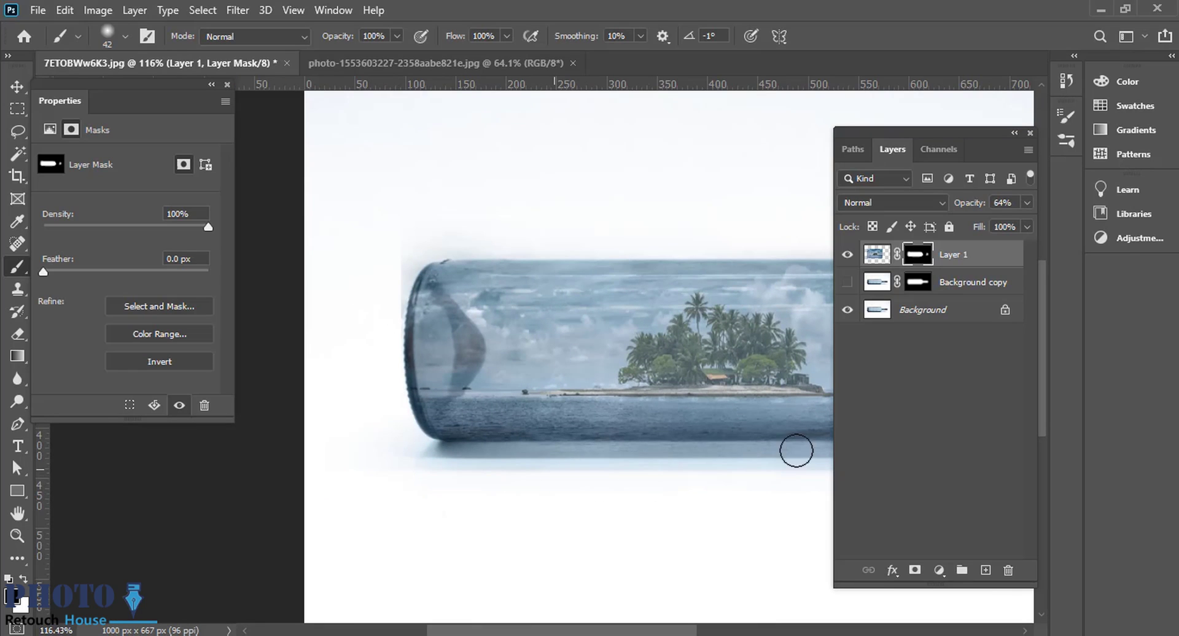
Step: Set Layer 1's opacity to 100% and brush the spill out of its mask around the base's upper corner
drag(977, 206, 1001, 205)
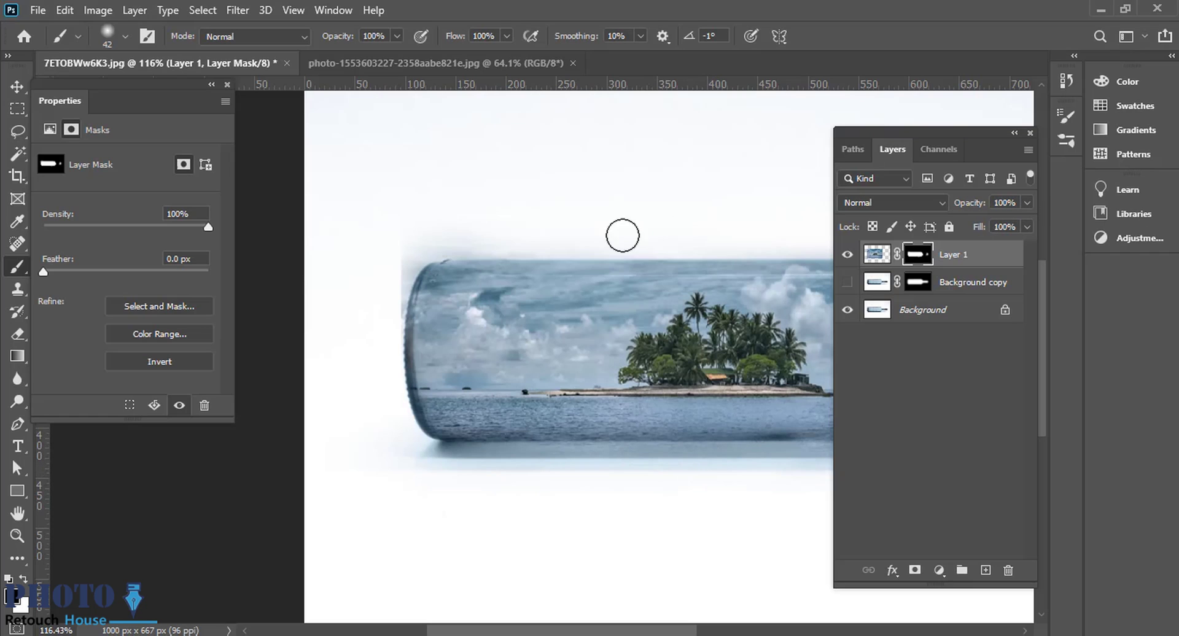
drag(418, 254, 429, 229)
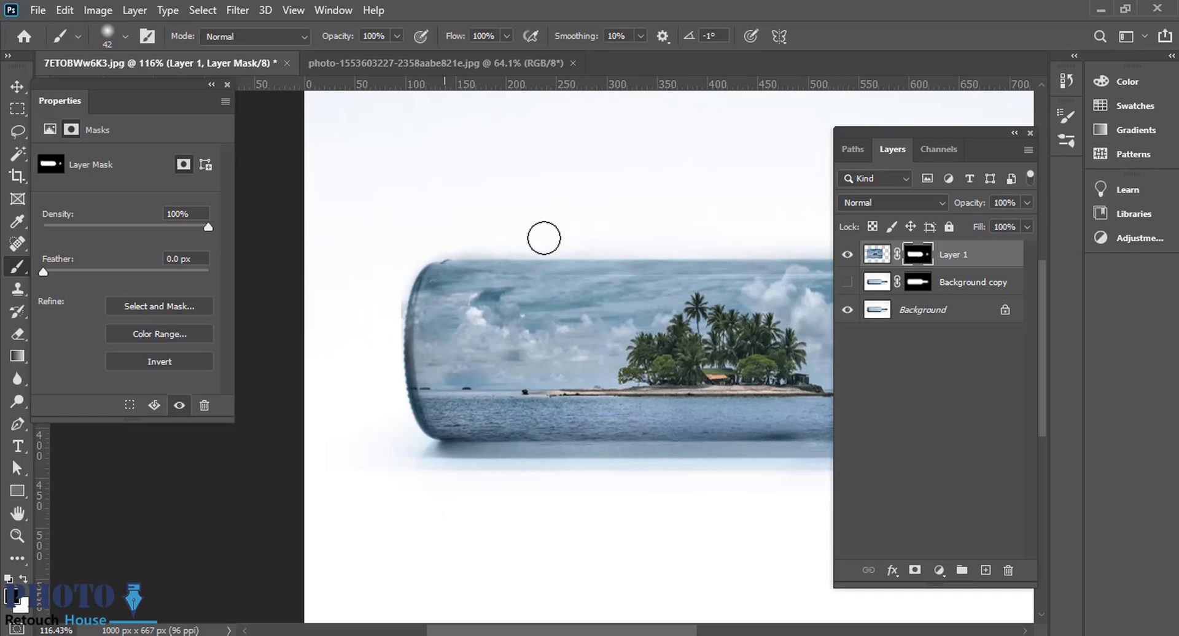
Step: Brush the remaining spill out of Layer 1's mask below the neck, around the lower shoulder and along the body's lower edge
scroll(503, 256, right, 5)
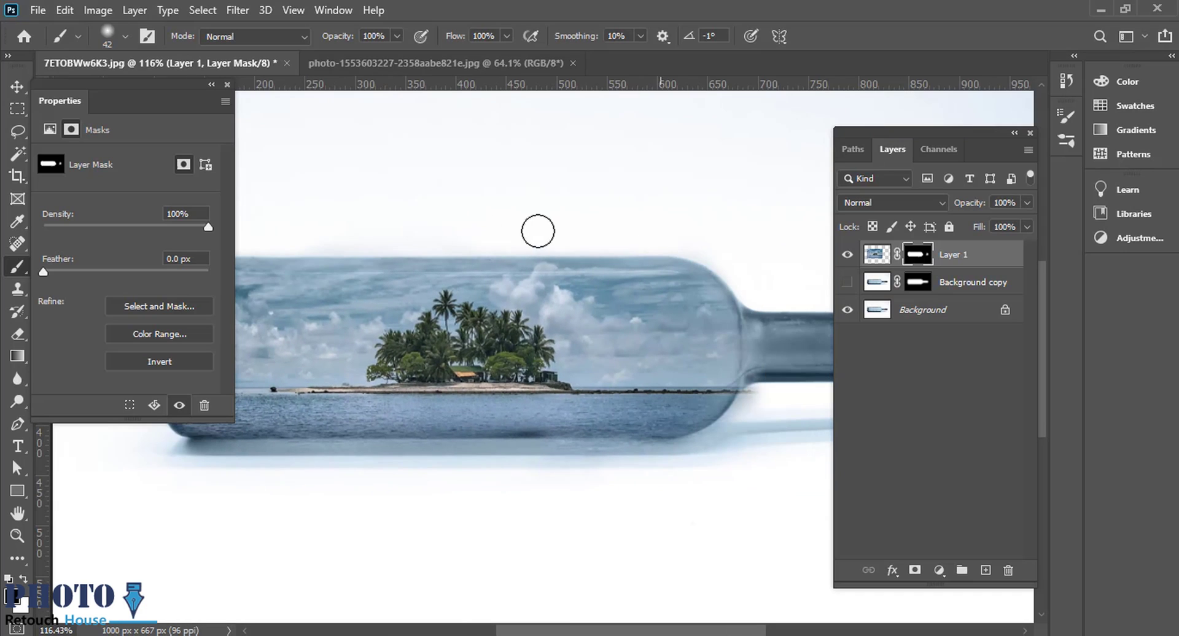
drag(761, 388, 719, 441)
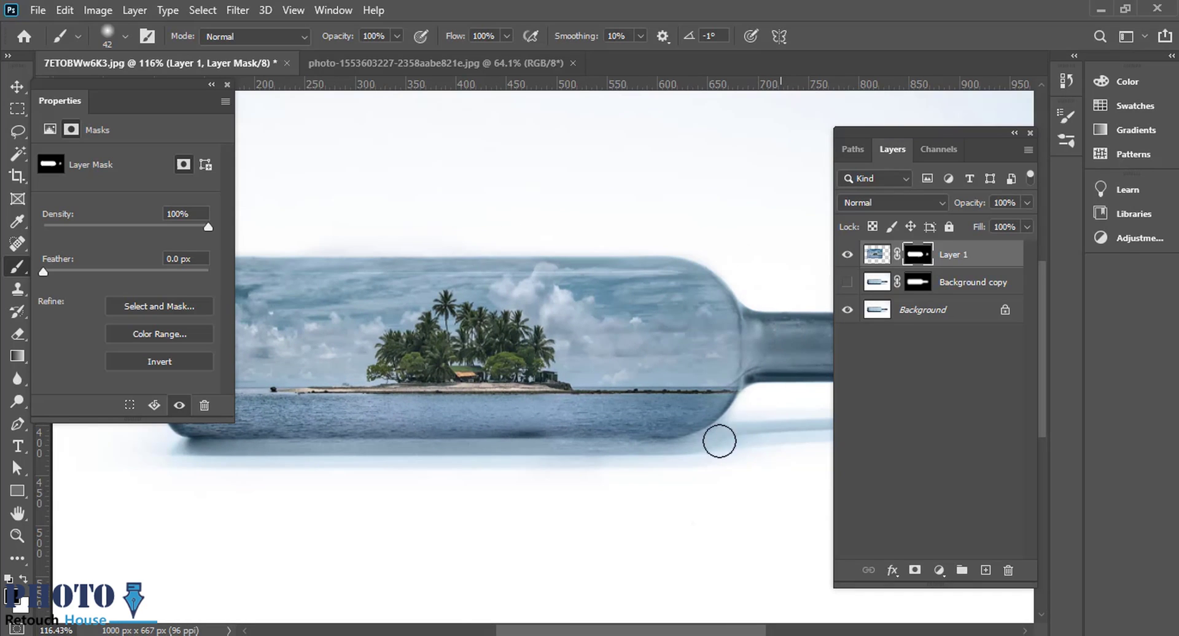
mouse_move(630, 477)
mouse_down()
mouse_move(603, 446)
mouse_move(521, 459)
mouse_up()
scroll(600, 472, up, 2)
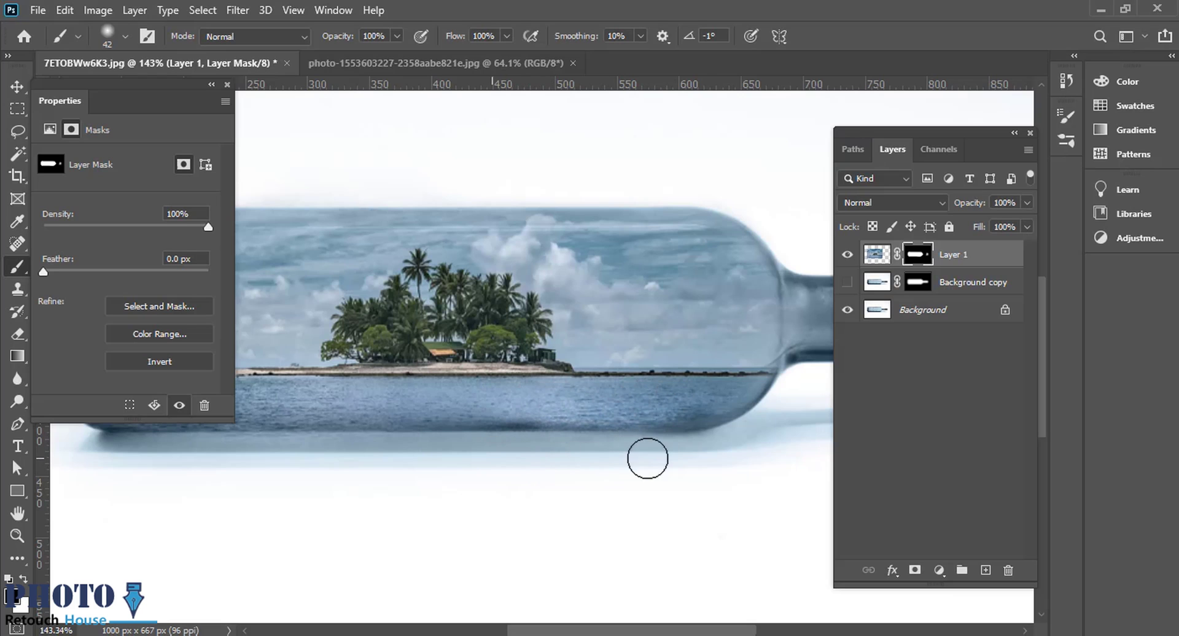
scroll(495, 473, up, 2)
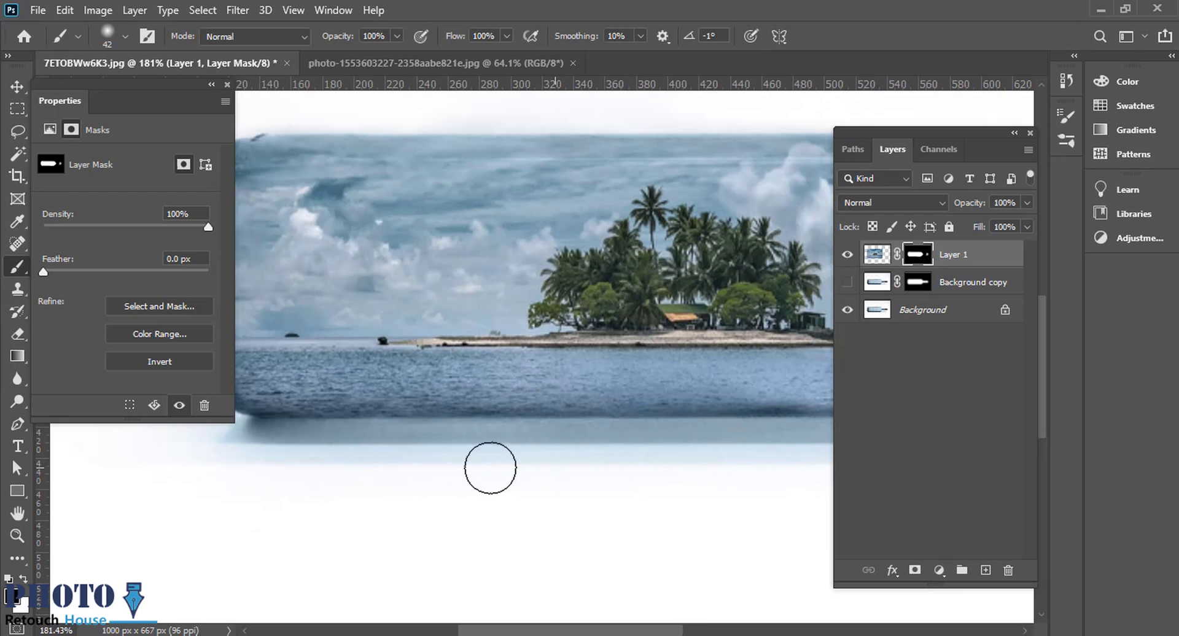
drag(405, 482, 534, 460)
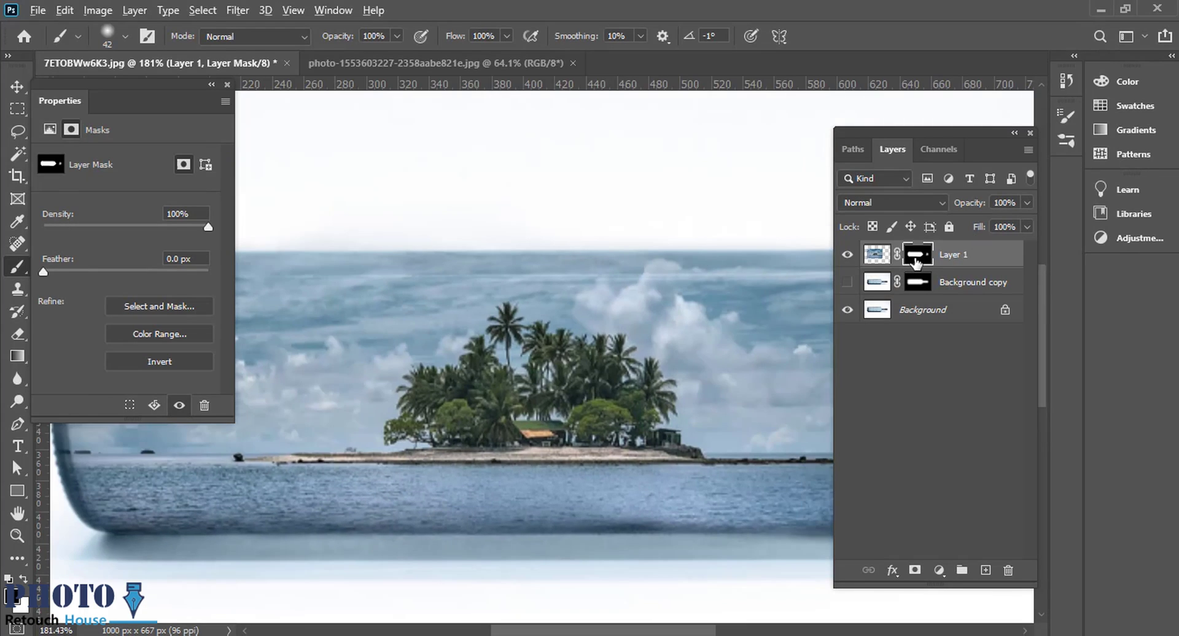
alt+click(916, 260)
alt+click(917, 260)
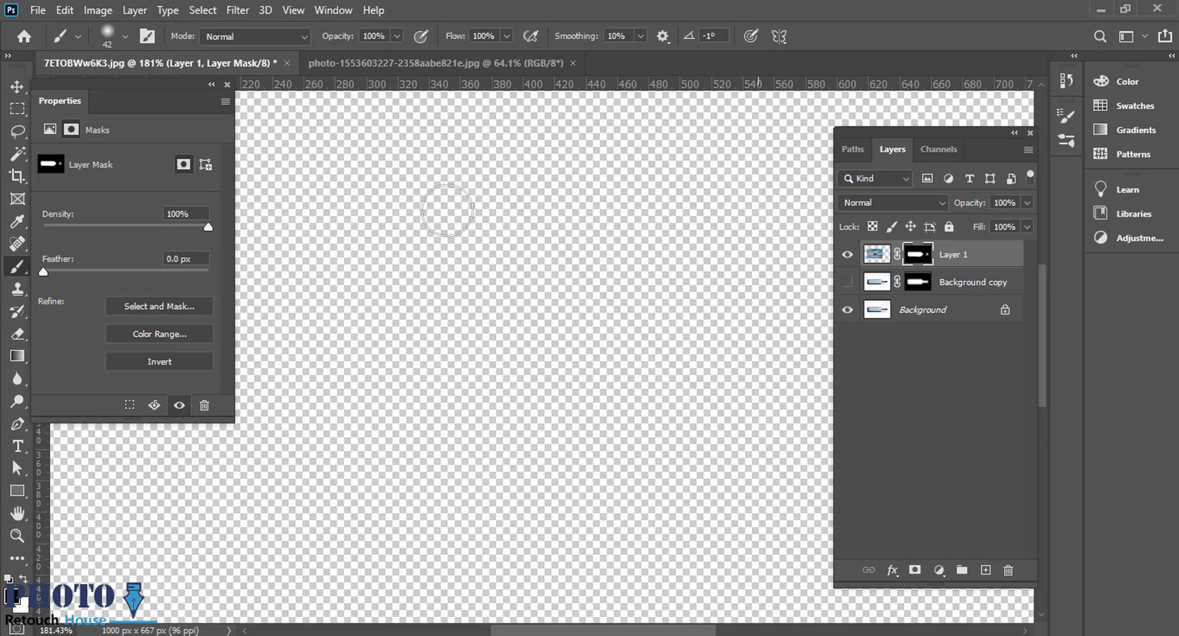
drag(429, 244, 746, 230)
mouse_move(497, 285)
mouse_down()
mouse_move(402, 294)
mouse_move(654, 302)
mouse_move(448, 319)
mouse_up()
key(ctrl+z)
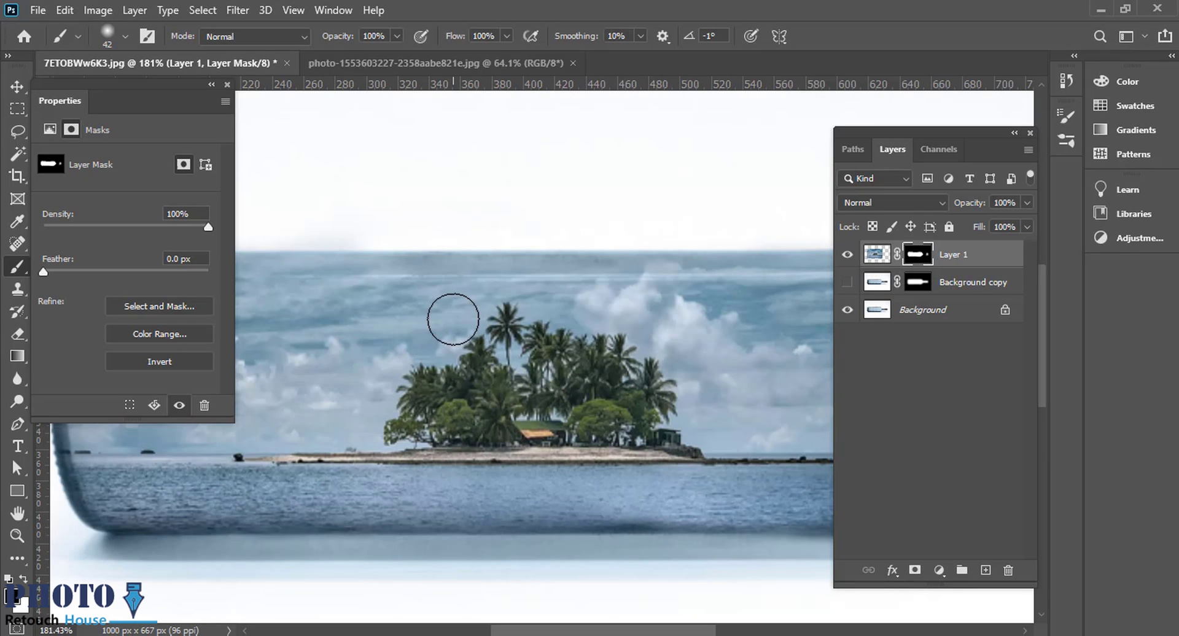
scroll(625, 273, down, 5)
drag(671, 278, 492, 282)
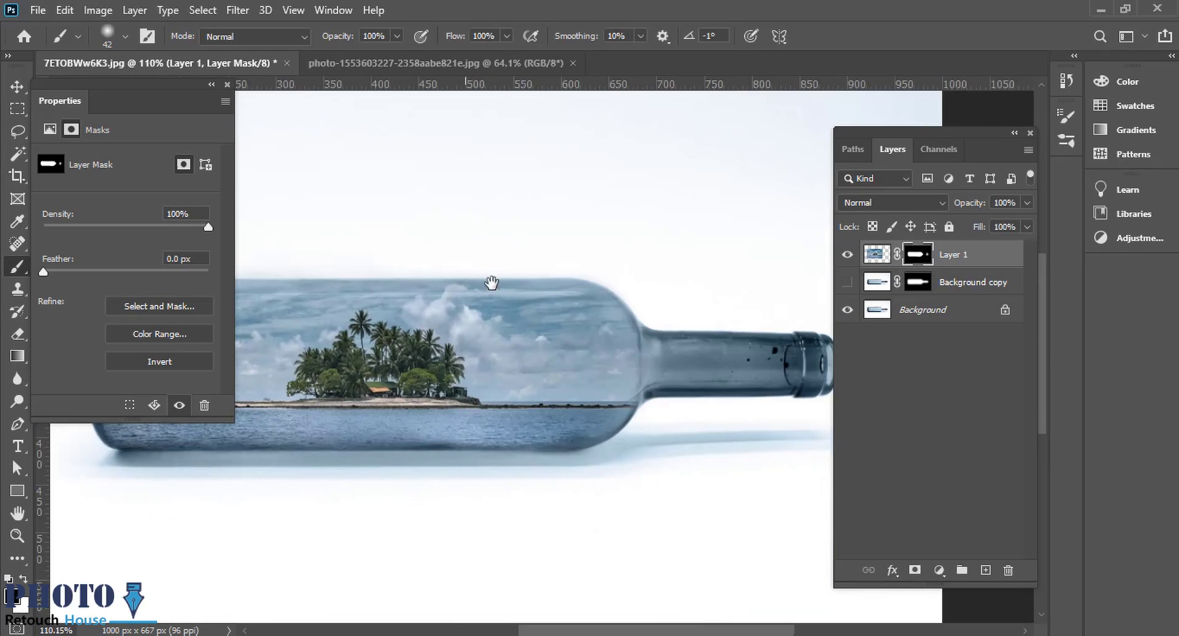
scroll(424, 261, up, 3)
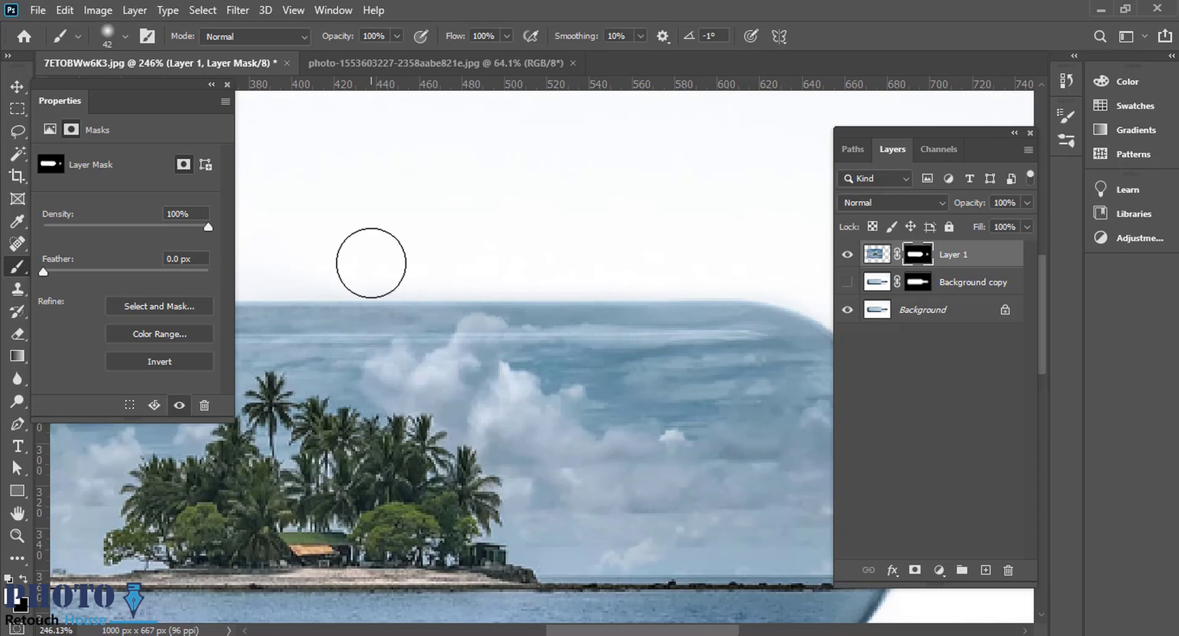
drag(371, 263, 584, 266)
key(ctrl+z)
Step: Load the bottle selection from the Background copy's mask, feather it by 20 pixels and invert it
ctrl+click(918, 283)
drag(793, 322, 669, 323)
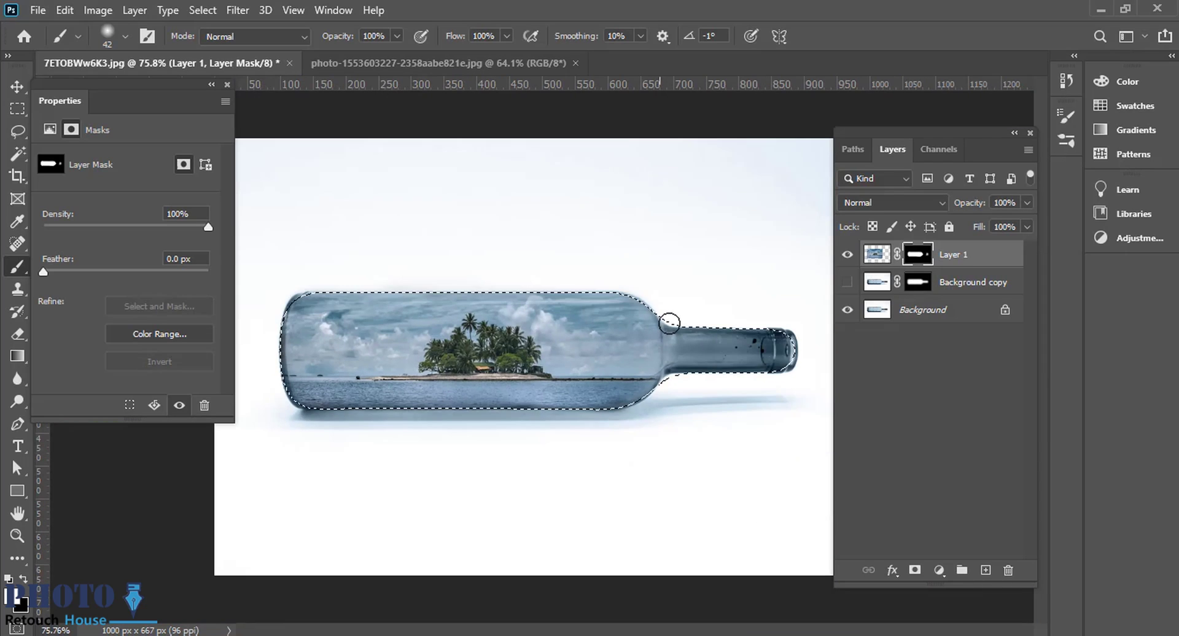
key(shift+F6)
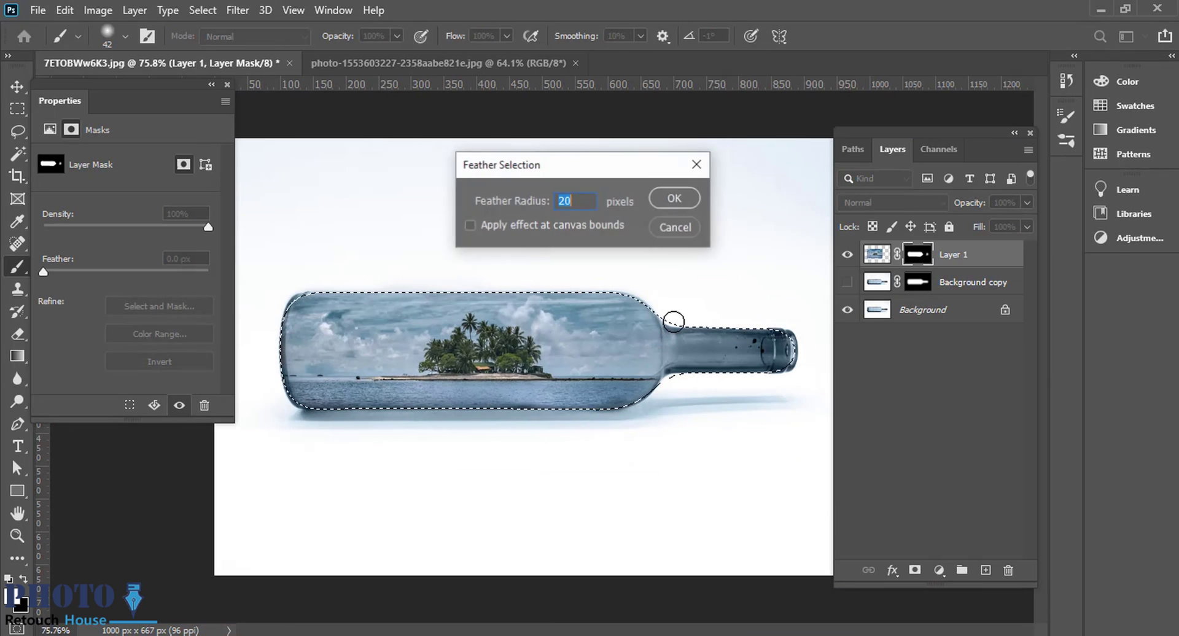
key(Return)
scroll(730, 314, up, 1)
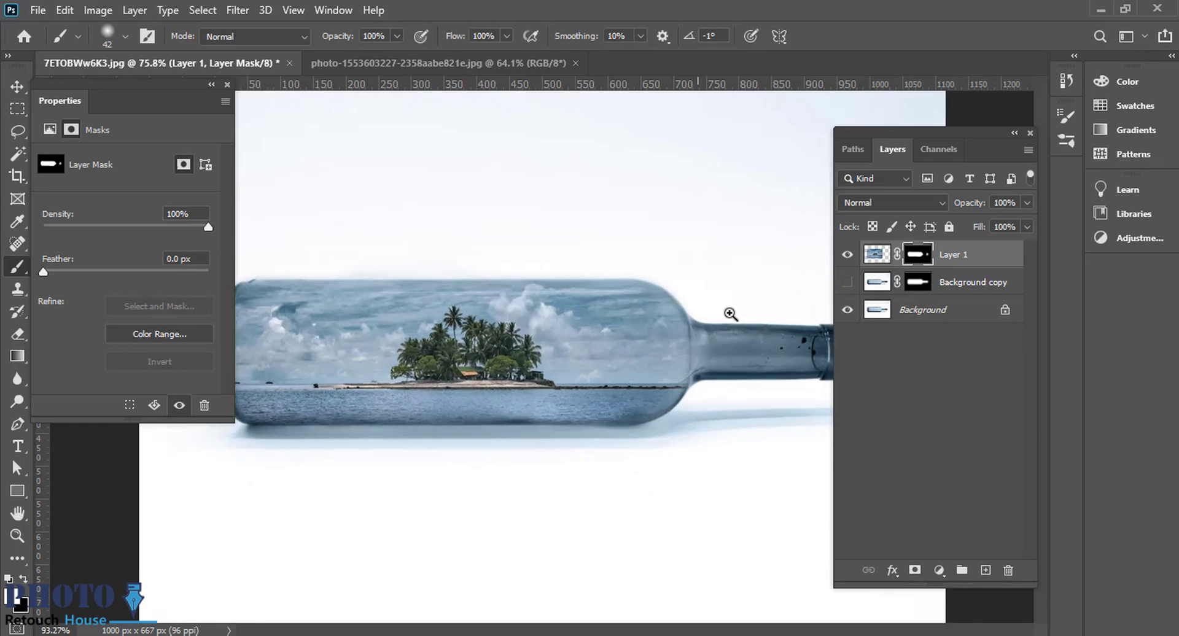
scroll(569, 276, up, 2)
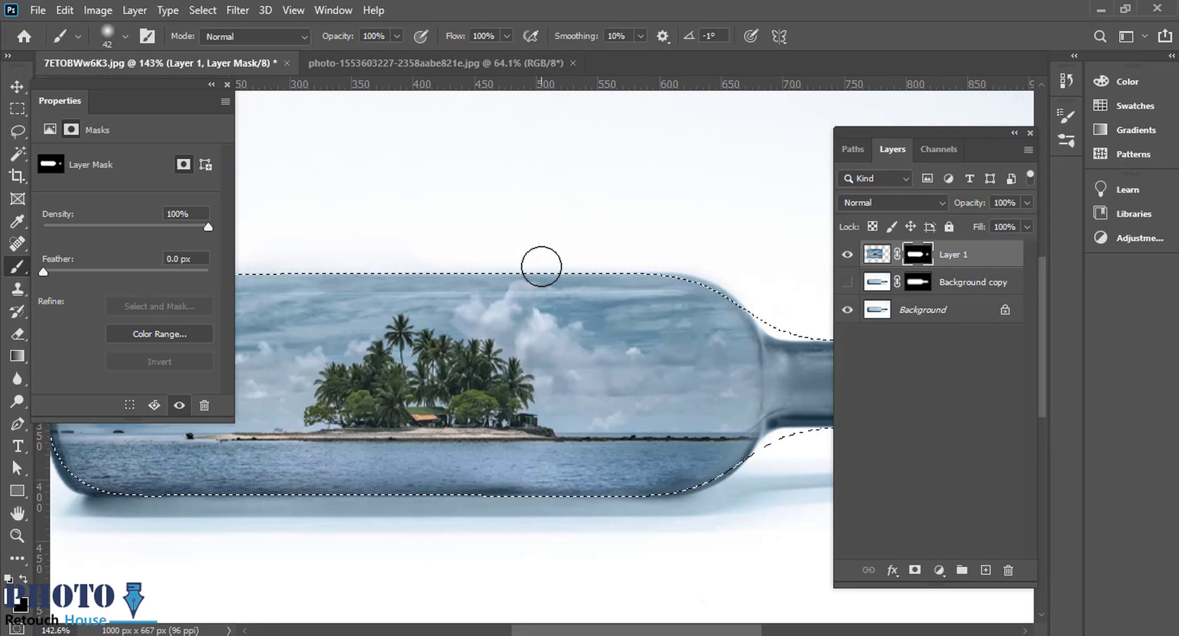
Step: Brush the spill outside the bottle's edges out of Layer 1's mask with a 69 px black brush, then clear the selection
key(x)
drag(503, 252, 519, 252)
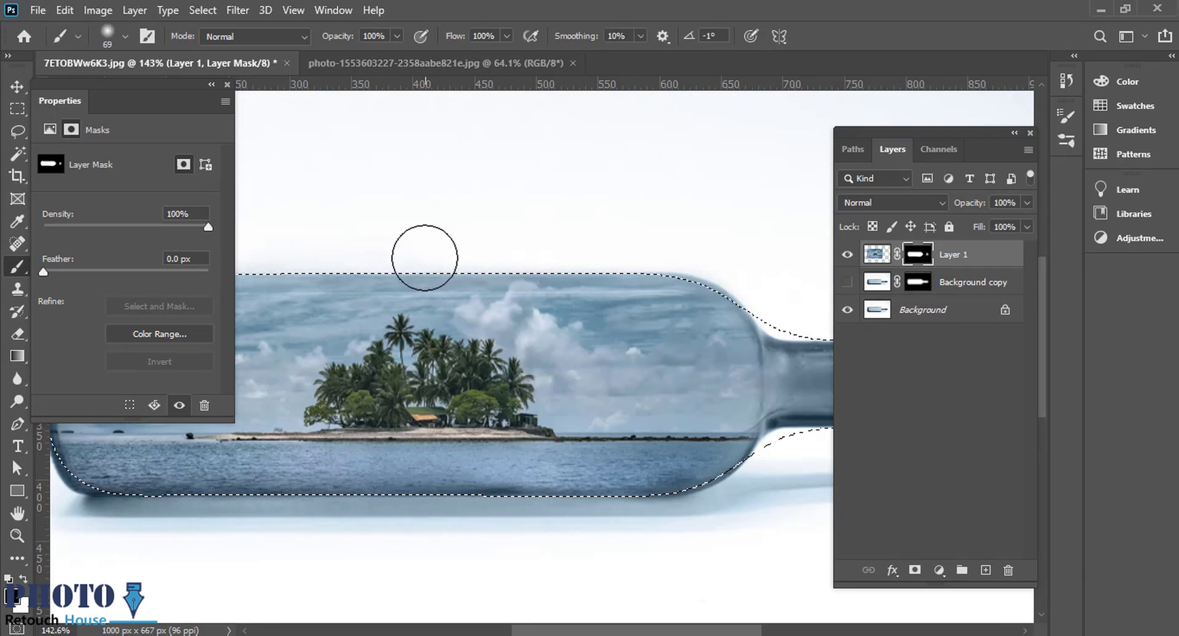
drag(726, 339, 555, 310)
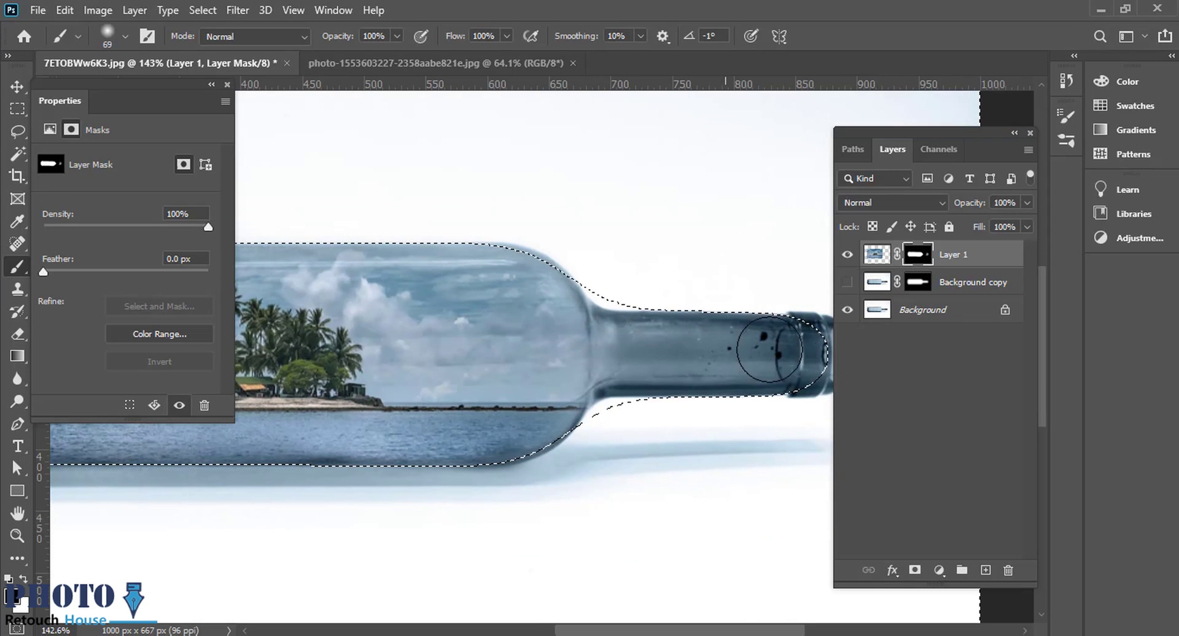
scroll(657, 463, left, 8)
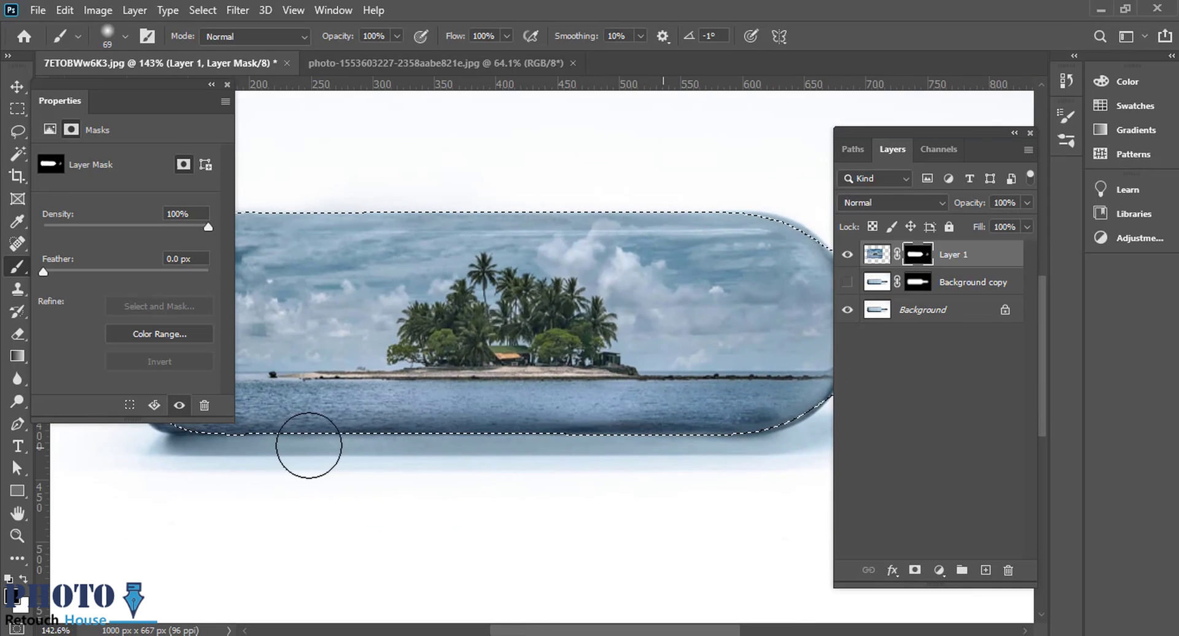
key(ctrl+r)
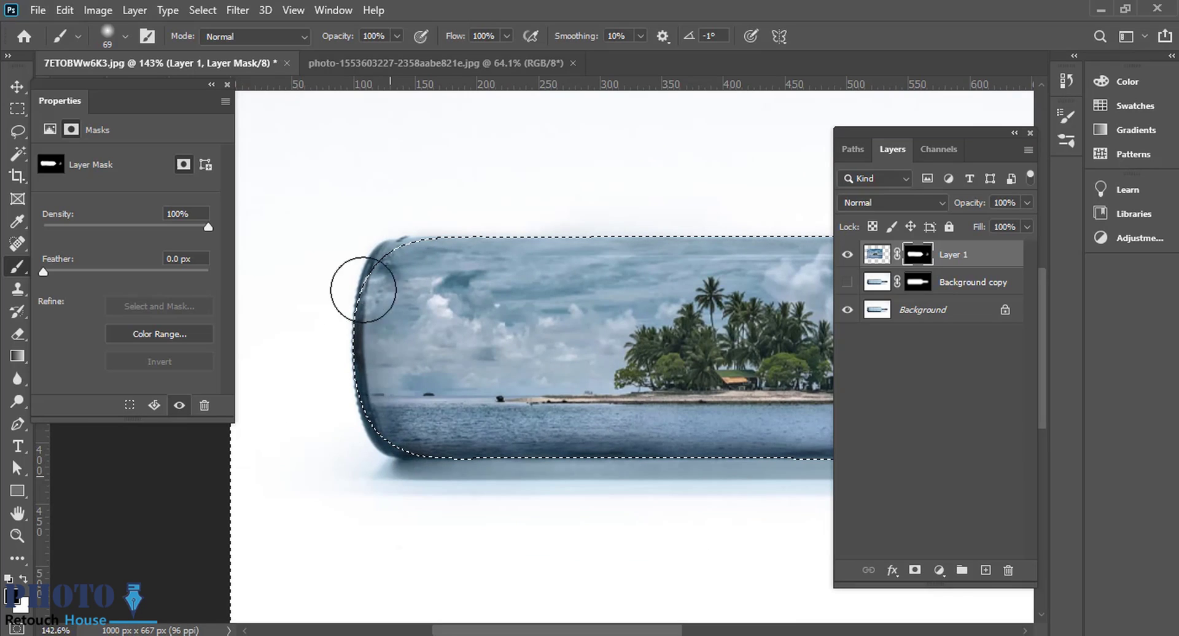
drag(504, 211, 266, 224)
drag(634, 242, 481, 221)
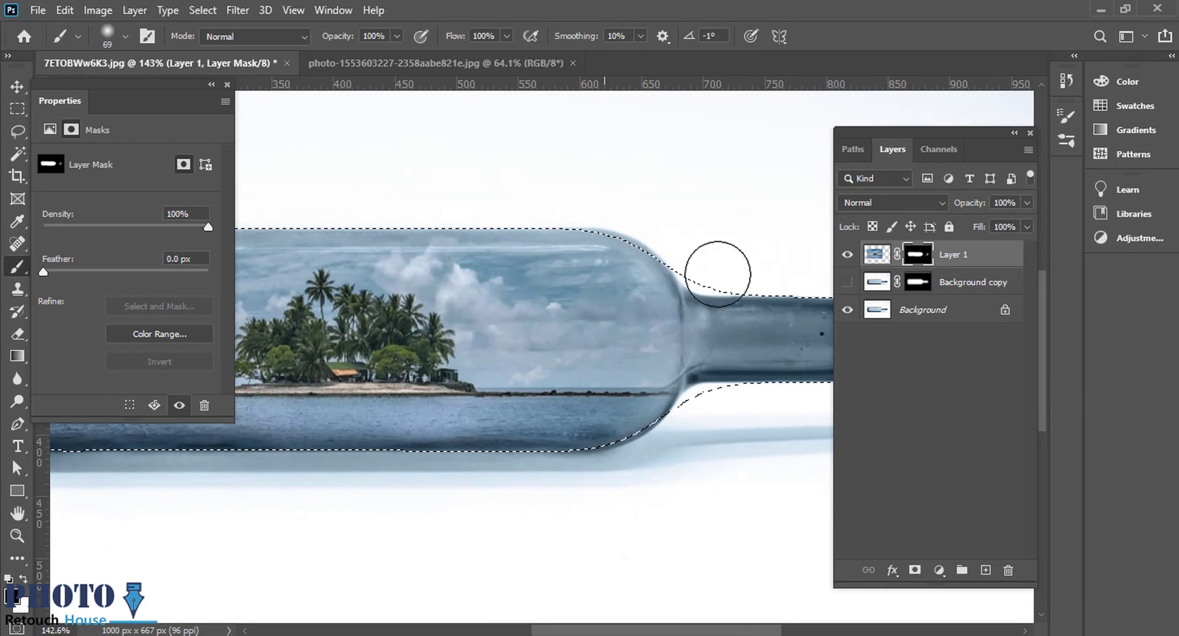
key(ctrl+d)
scroll(642, 249, down, 2)
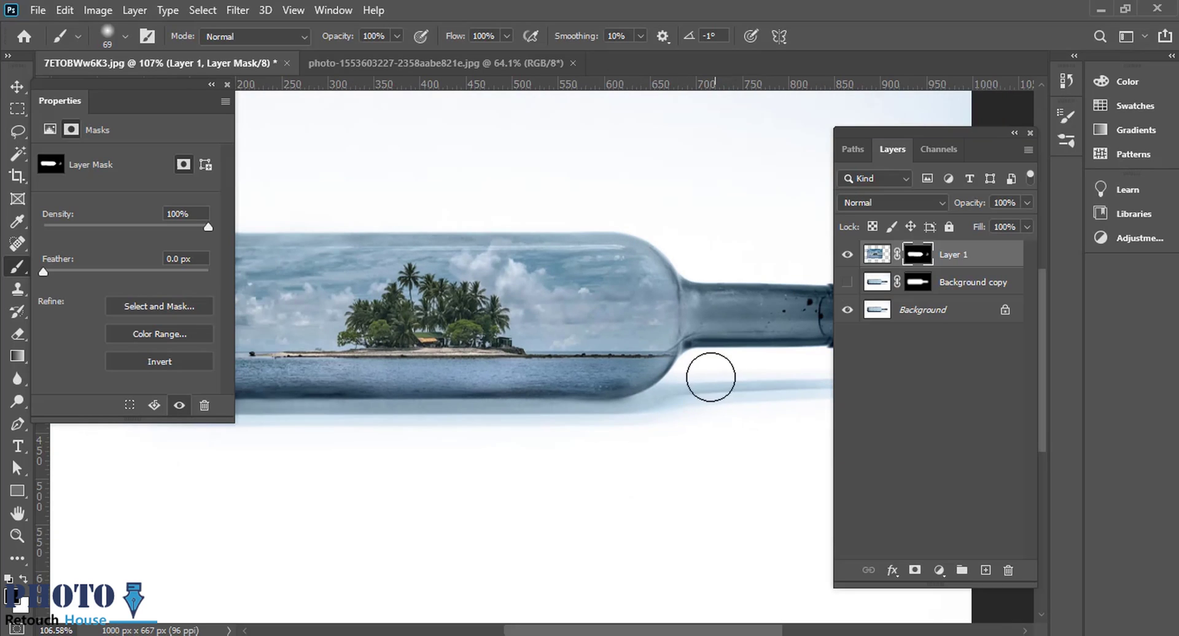
Step: Brush the leftover spot over the bottle's neck out of Layer 1's mask with a soft 114 px brush
click(919, 268)
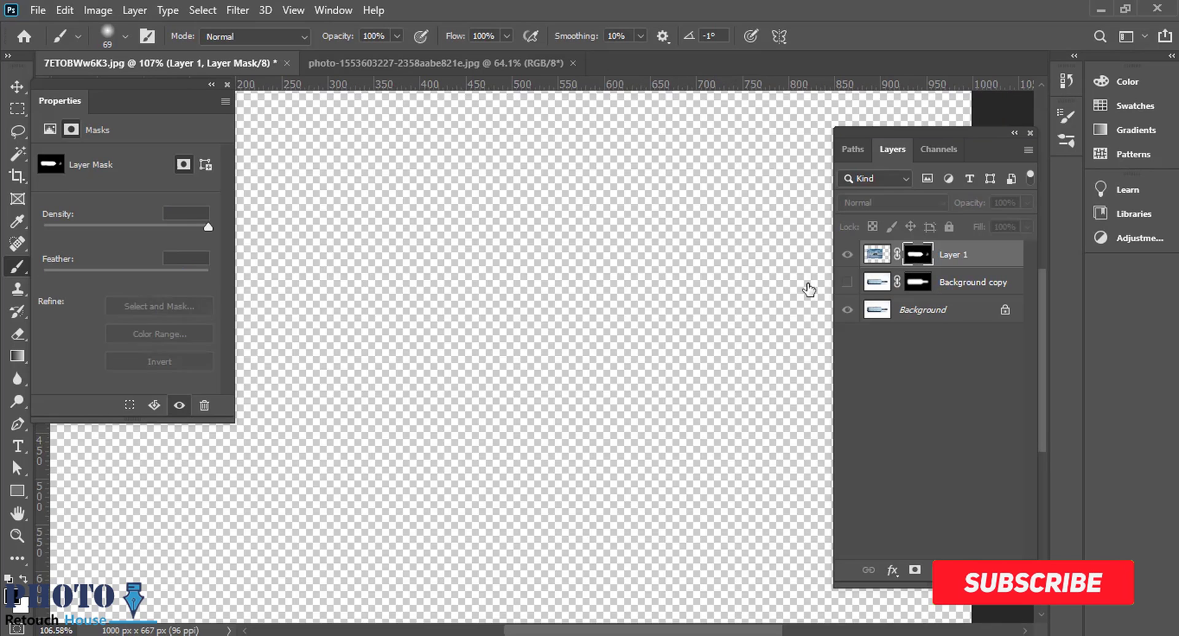
mouse_move(785, 289)
mouse_down()
mouse_move(454, 298)
mouse_move(516, 287)
mouse_up()
mouse_move(487, 331)
mouse_down()
mouse_move(489, 279)
mouse_move(471, 321)
mouse_up()
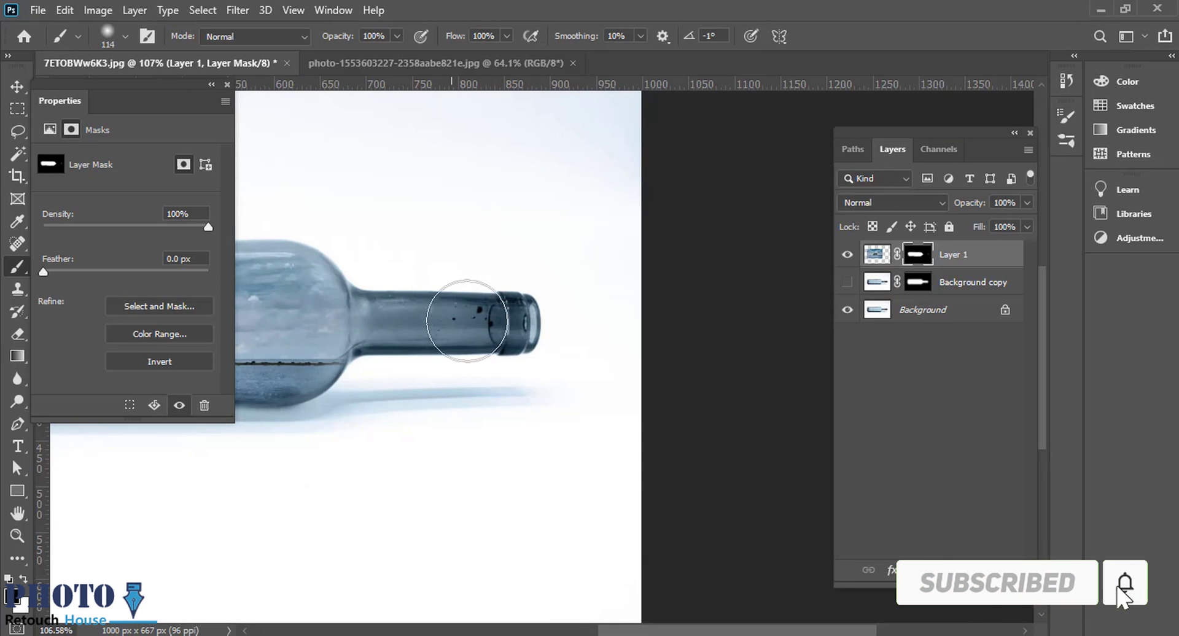
drag(564, 355, 649, 358)
scroll(649, 358, up, 2)
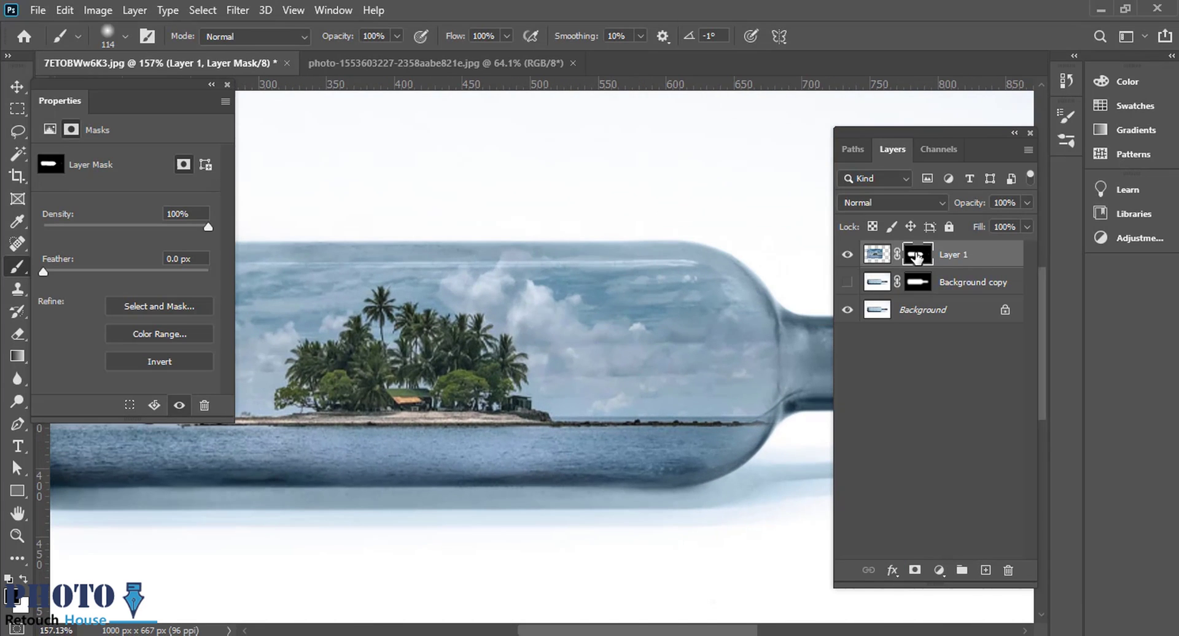
Step: Compare the bottle with and without Layer 1, and examine the blended edges along the shoulder, body and base
alt+click(917, 257)
click(866, 261)
click(853, 258)
click(854, 258)
click(854, 258)
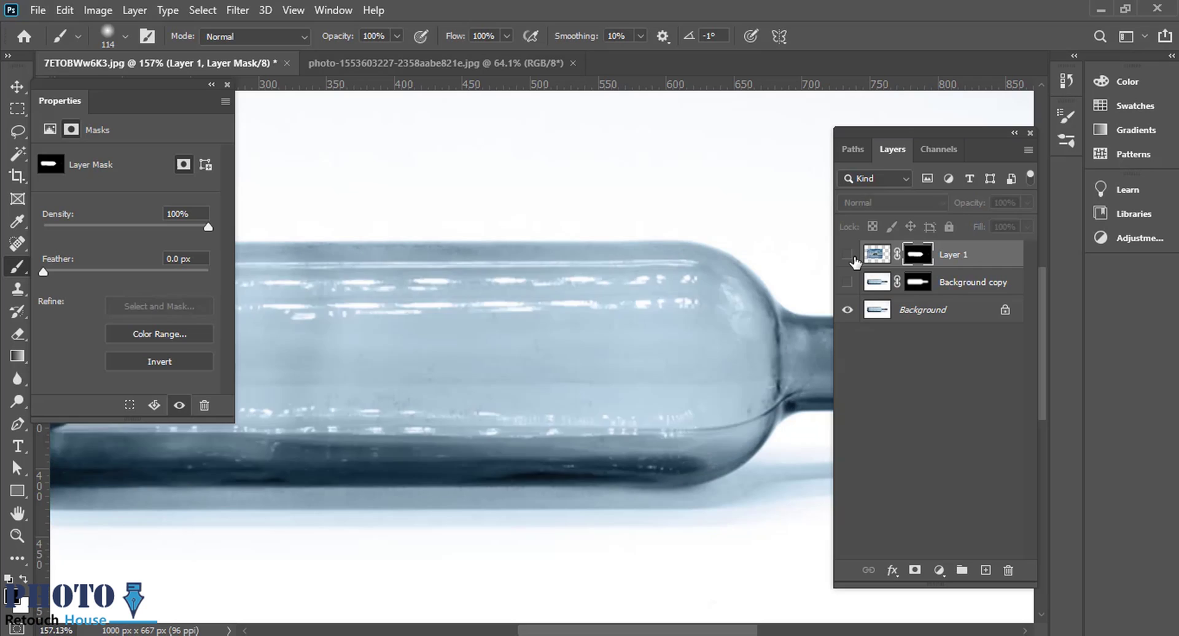
click(854, 258)
click(854, 258)
drag(742, 367, 553, 352)
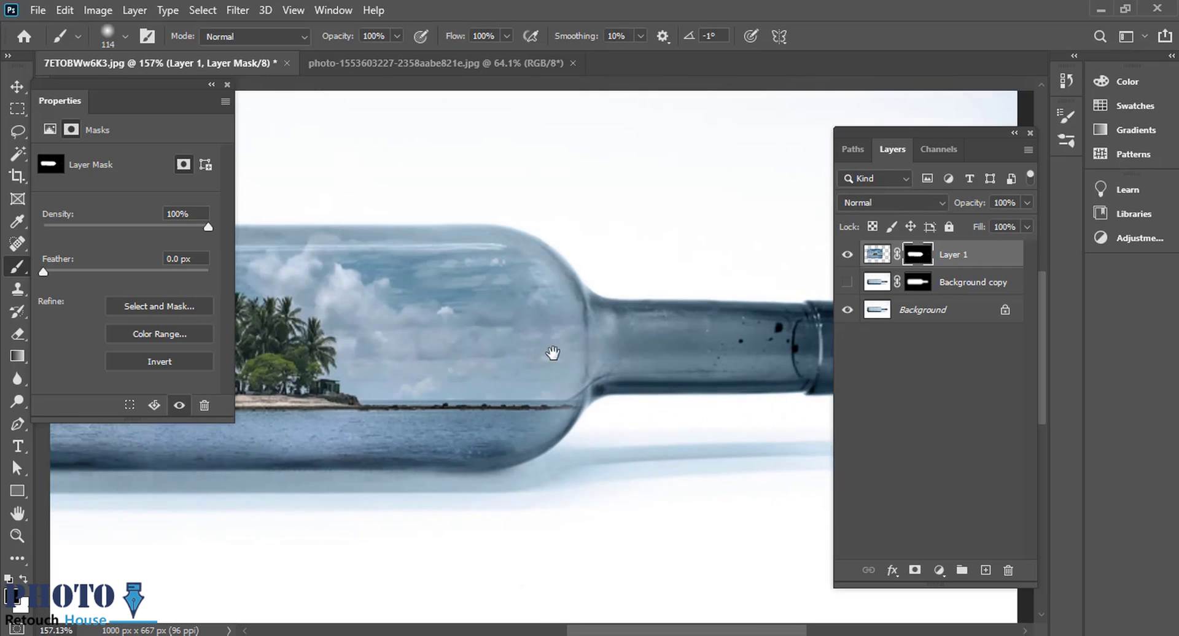
drag(665, 372, 624, 368)
drag(230, 460, 432, 418)
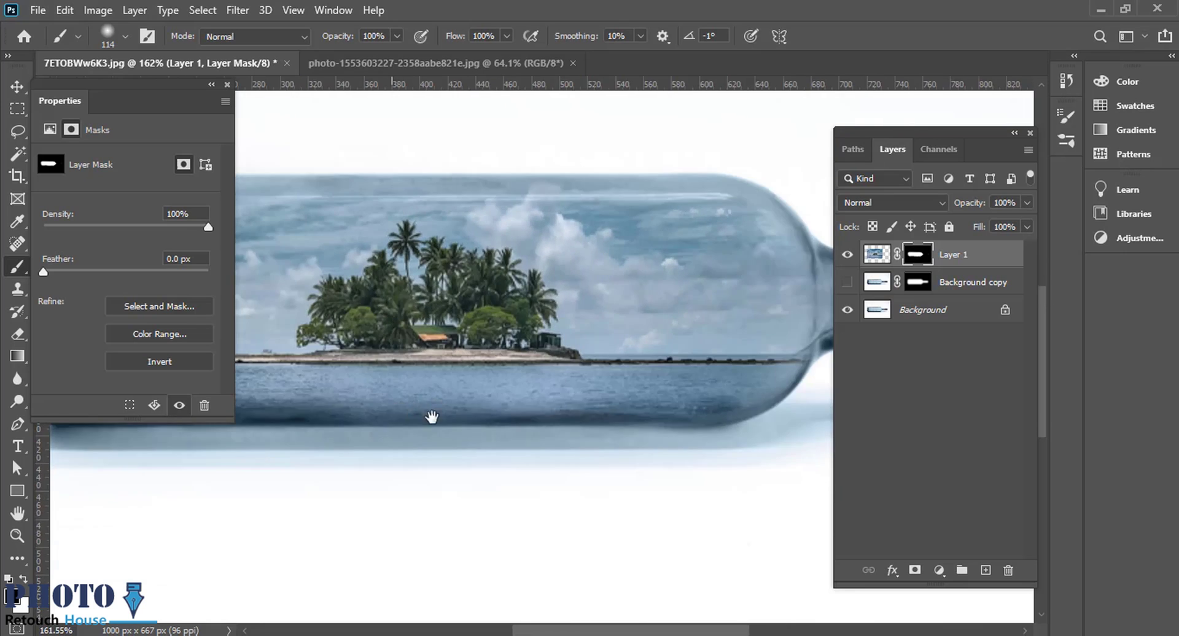
drag(175, 429, 497, 426)
scroll(498, 424, down, 3)
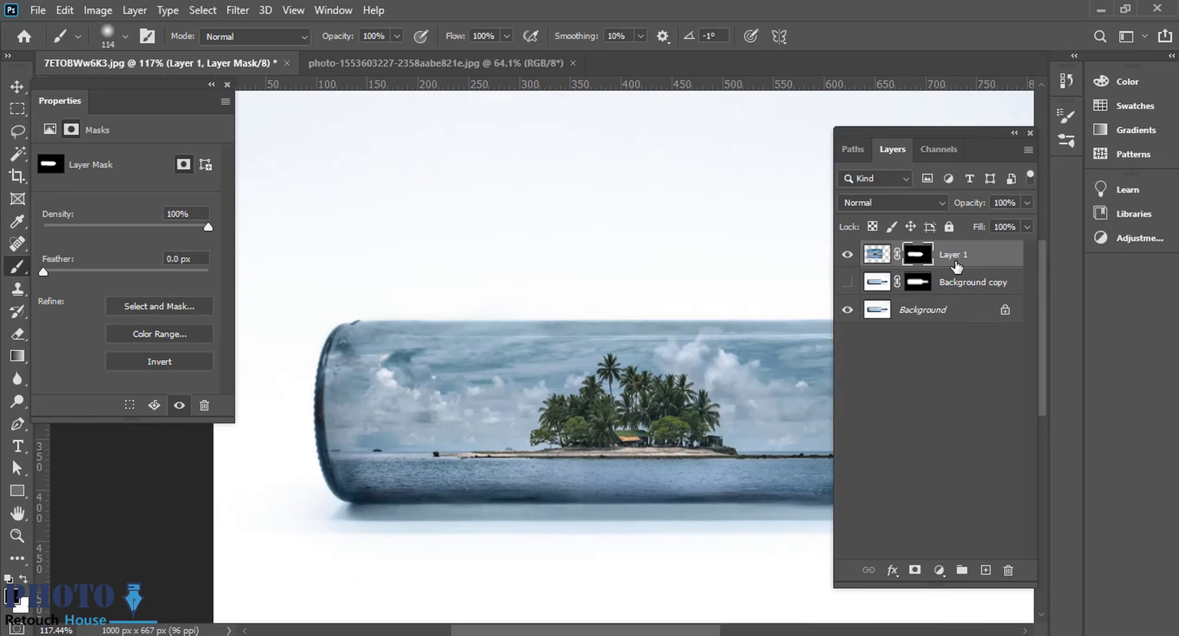
Step: Stamp all visible layers into a new layer on top and open it in the Camera Raw filter
key(ctrl+shift+alt+e)
click(203, 10)
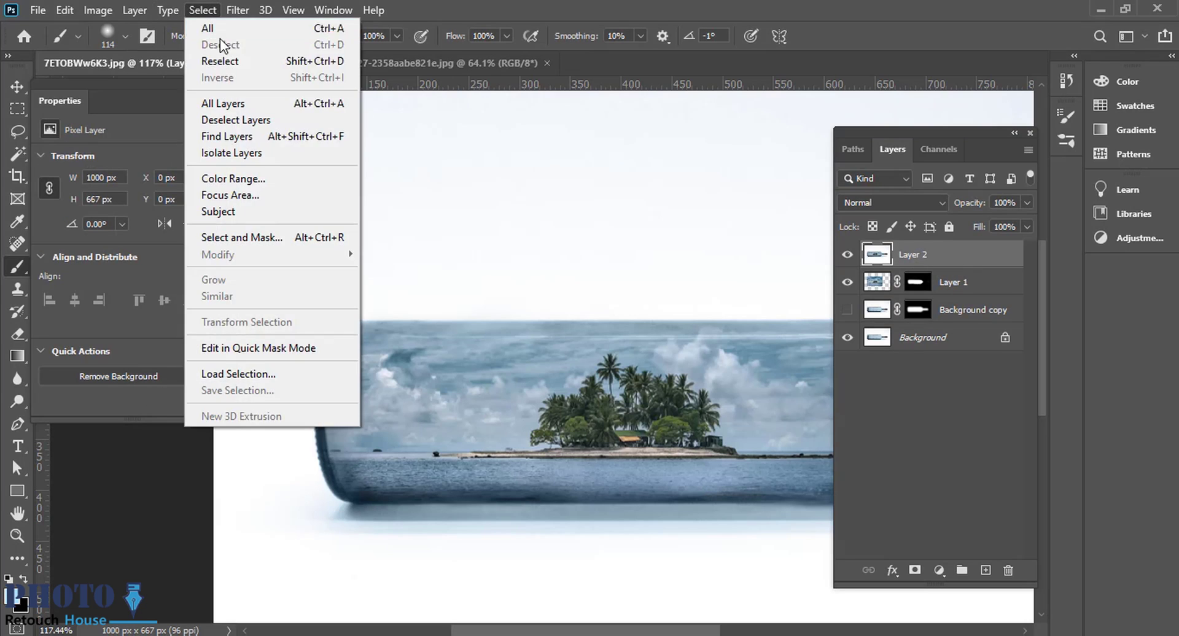
click(255, 113)
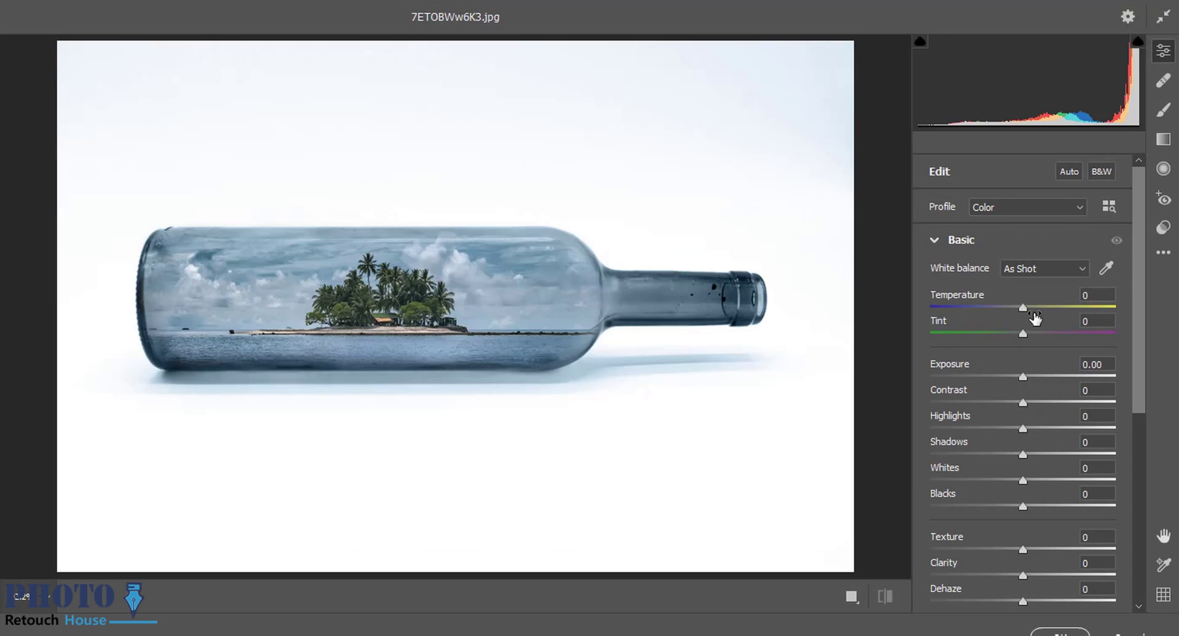
Step: Set Temperature to -1, Contrast to +51, Highlights to +14 and Whites to +20, keeping Exposure at 0.00
drag(1010, 307, 1015, 309)
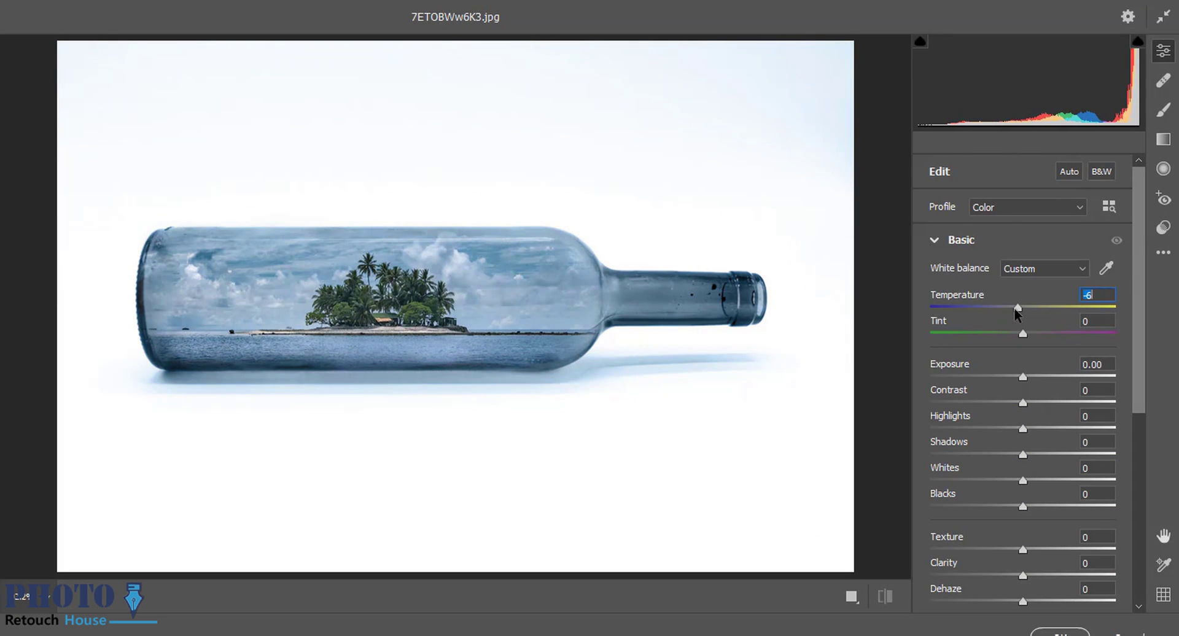
drag(1023, 374, 1035, 432)
double_click(1062, 376)
double_click(1013, 377)
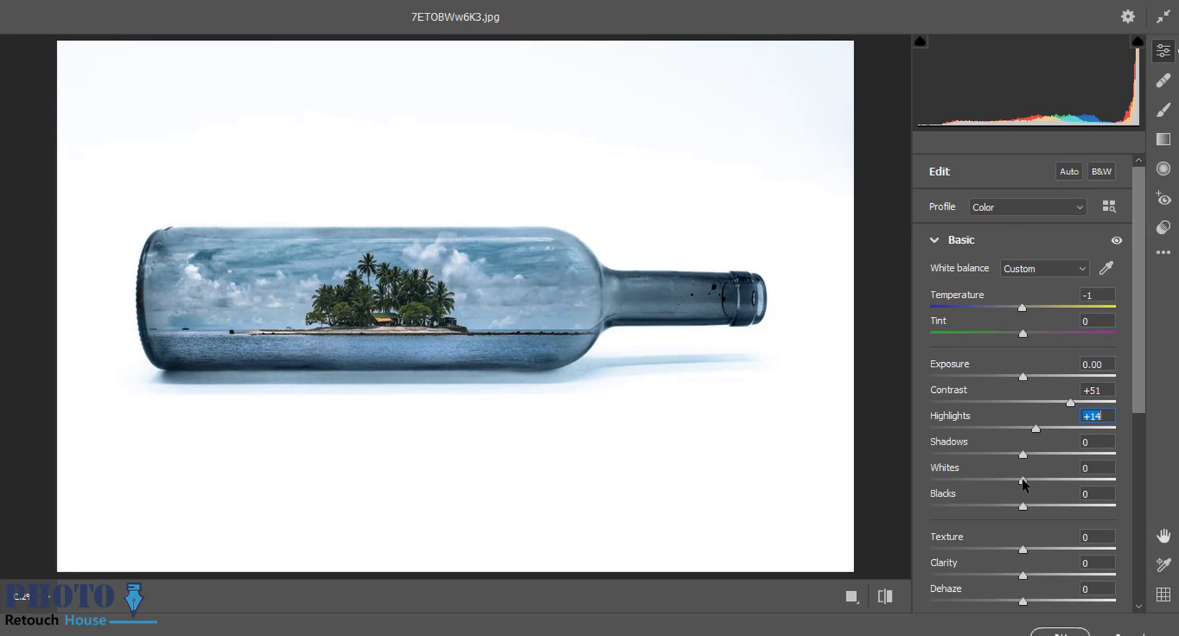
mouse_move(1027, 480)
mouse_down()
mouse_move(1086, 480)
mouse_move(1045, 481)
mouse_up()
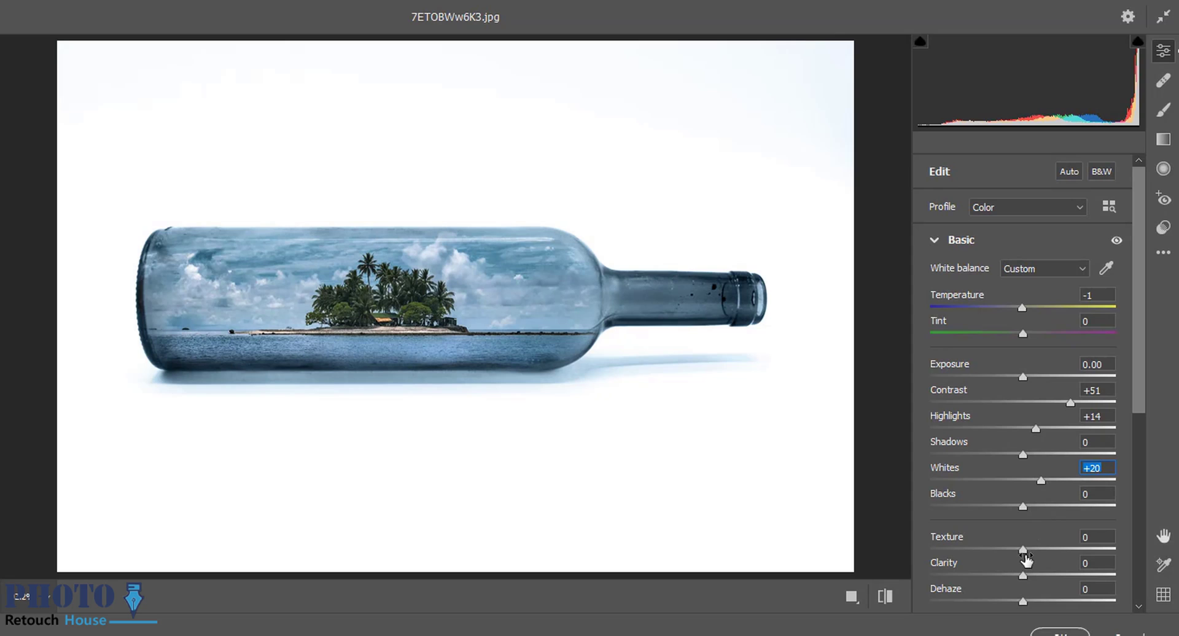
Step: Set Texture to +50 and Dehaze to +20 for the stamped layer
drag(1074, 549, 1115, 548)
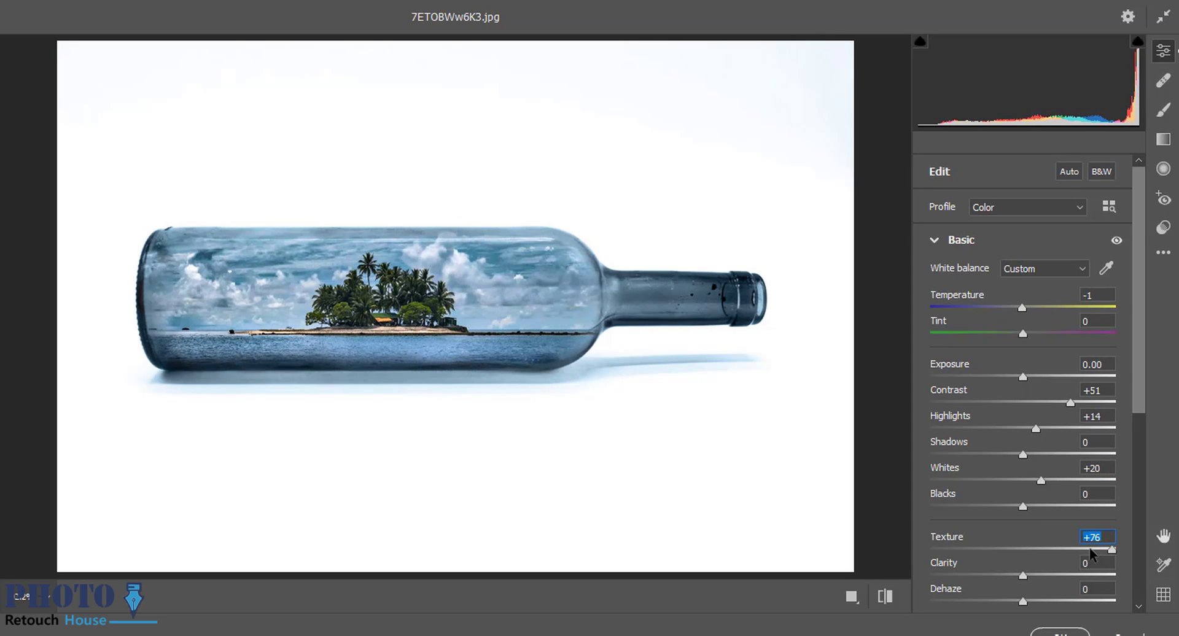
scroll(1064, 553, down, 2)
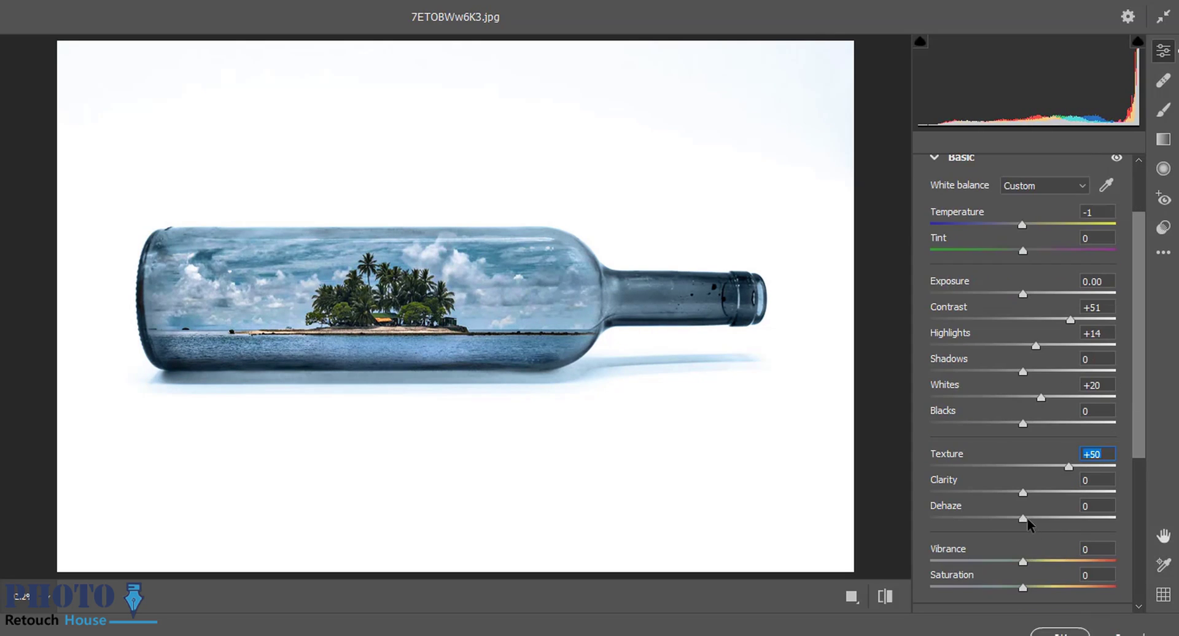
mouse_move(1026, 518)
mouse_down()
mouse_move(1078, 519)
mouse_move(1030, 518)
mouse_move(1060, 518)
mouse_move(1044, 518)
mouse_up()
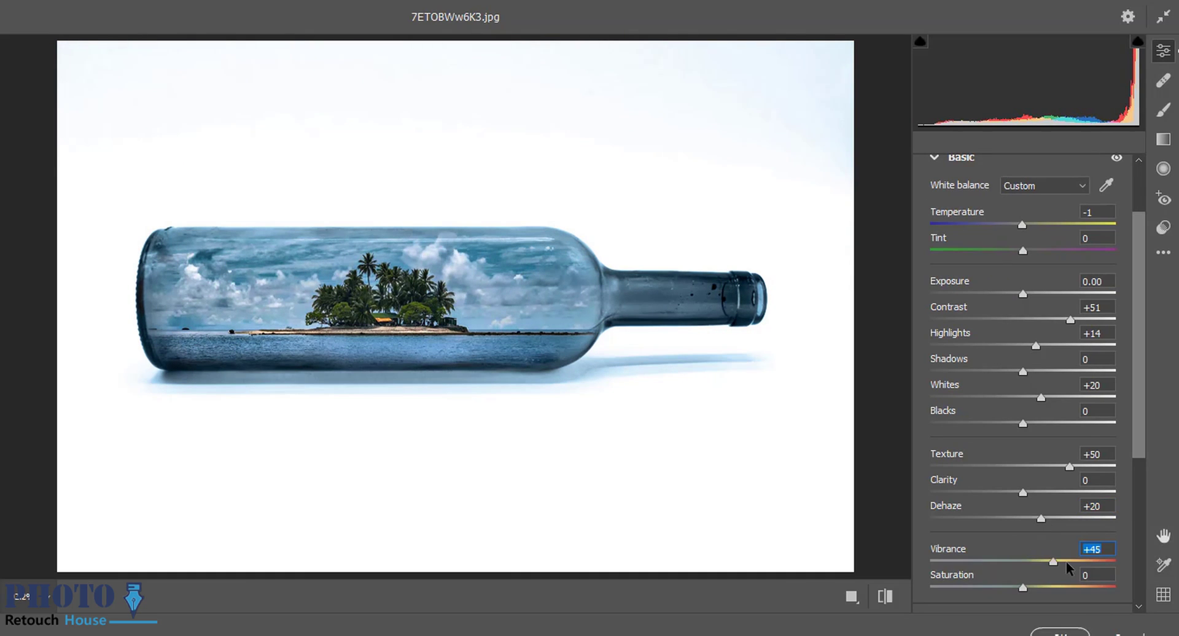
Step: Set Vibrance to -3 and Saturation to -22, and apply the Camera Raw adjustments
drag(1066, 561, 1022, 559)
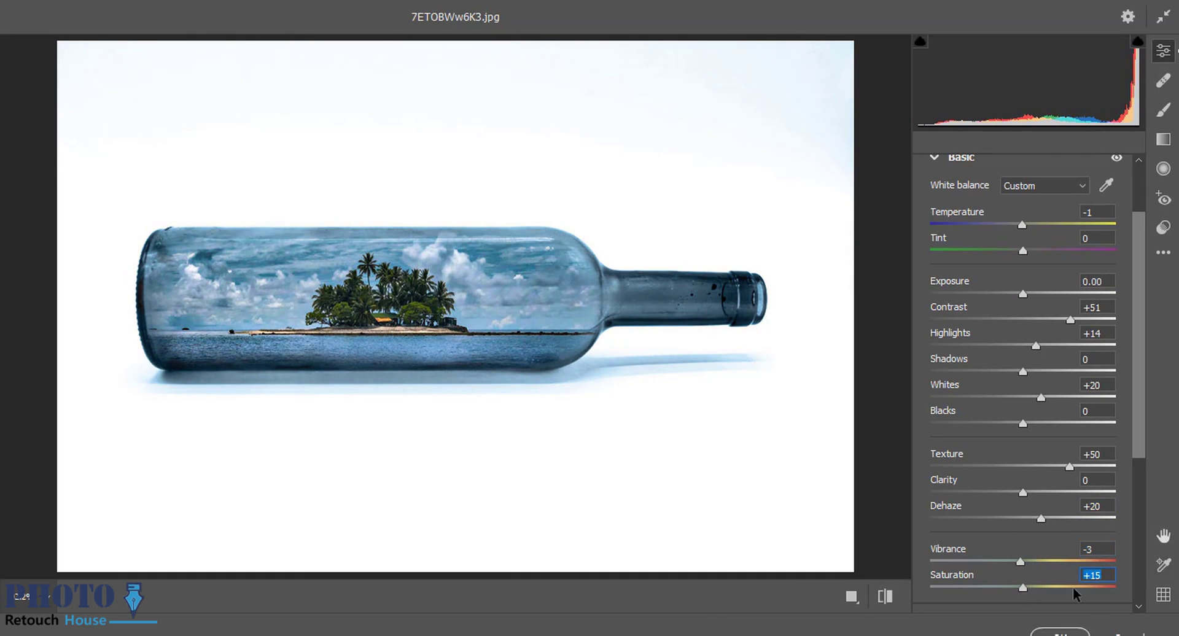
drag(1074, 587, 1005, 584)
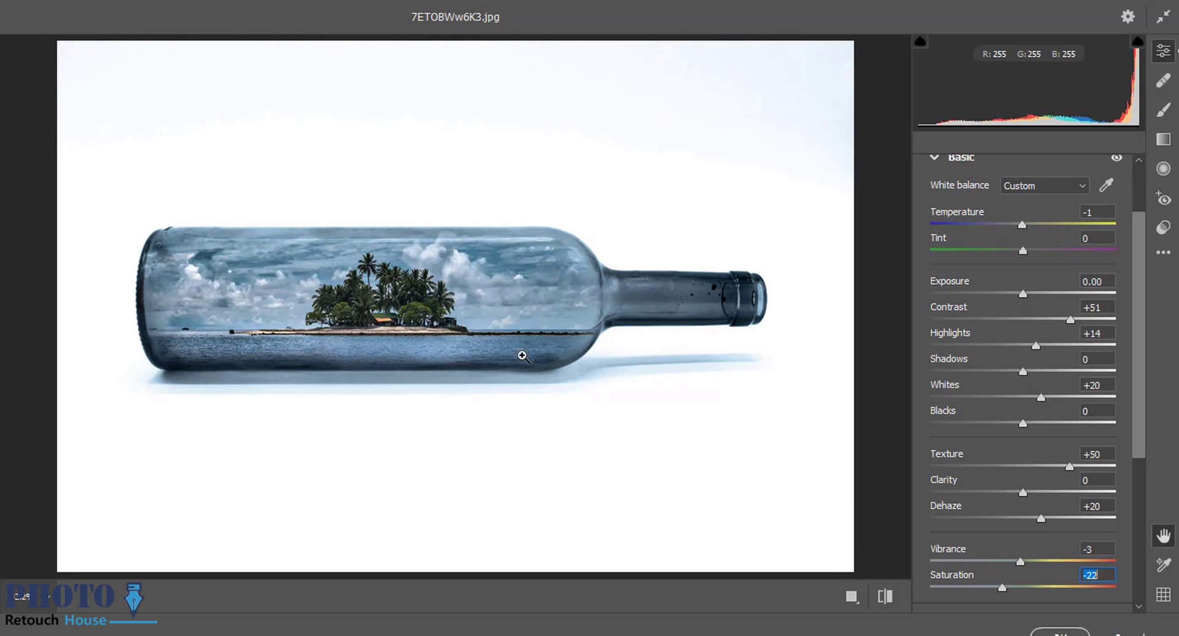
click(448, 341)
key(ctrl+minus)
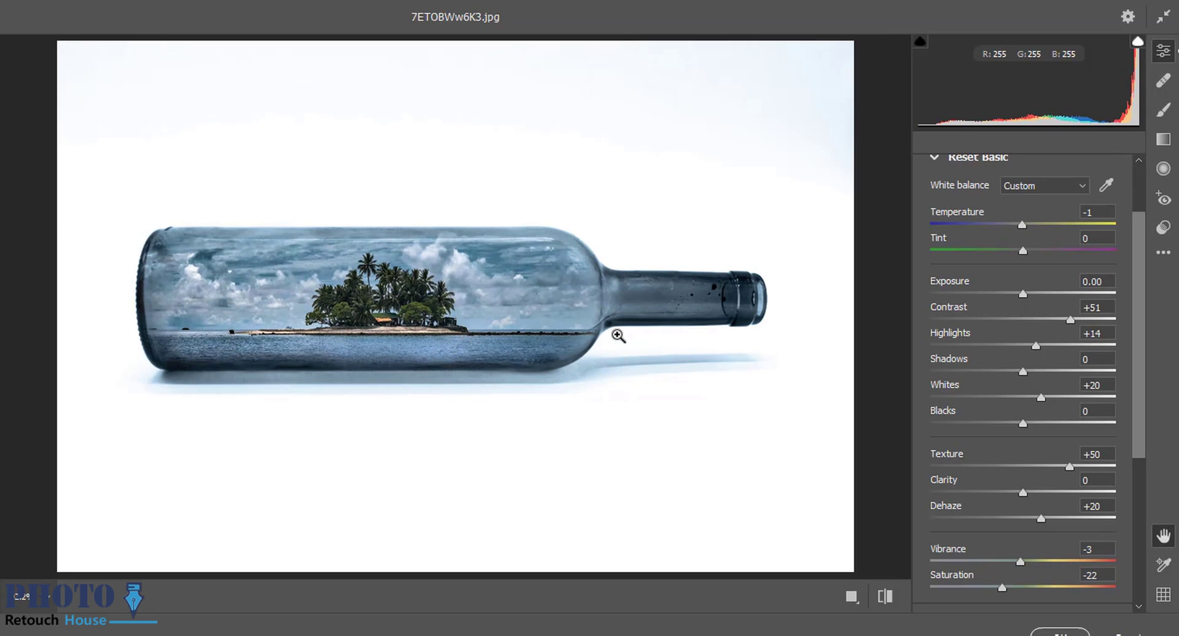
key(ctrl+plus)
key(ctrl+minus)
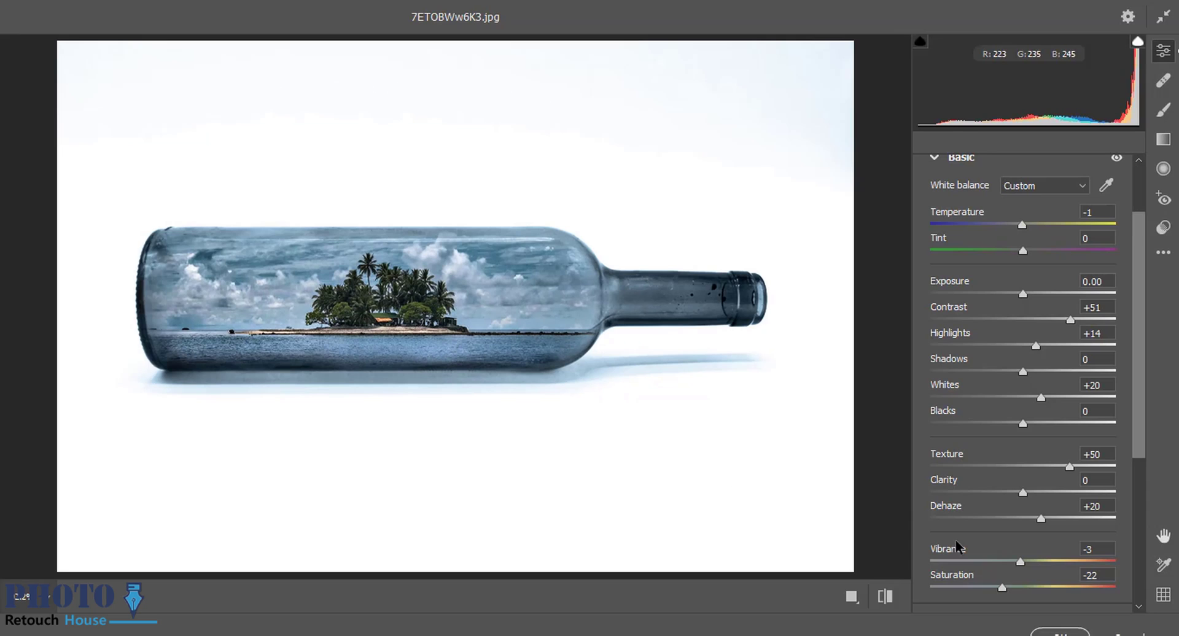
scroll(958, 546, up, 3)
click(1060, 632)
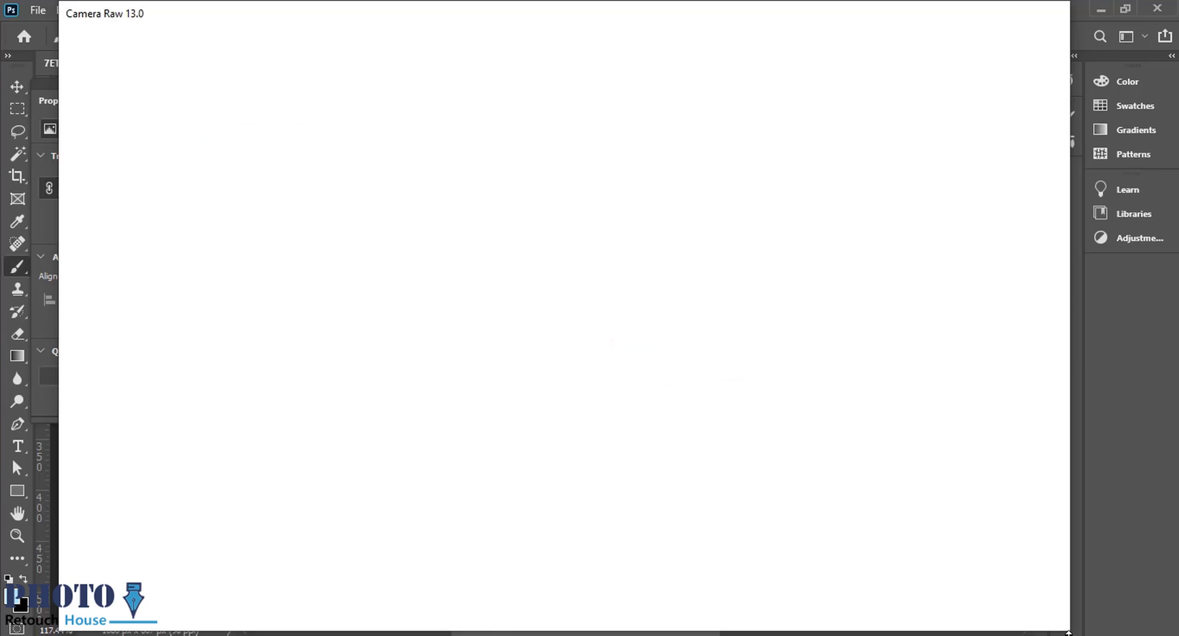
Step: Compare the image with and without Layer 2's colour grading, and examine the finished composite up close and as a whole
click(847, 254)
click(847, 254)
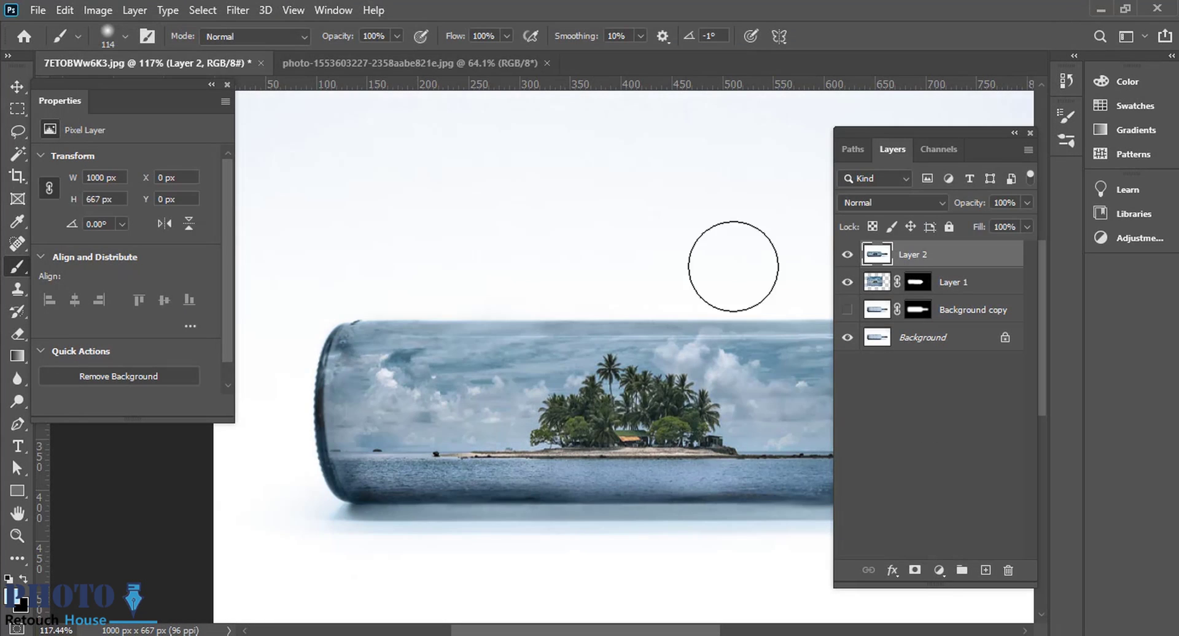
drag(673, 288, 653, 307)
mouse_move(579, 319)
mouse_down()
mouse_move(603, 318)
mouse_move(571, 330)
mouse_move(597, 308)
mouse_up()
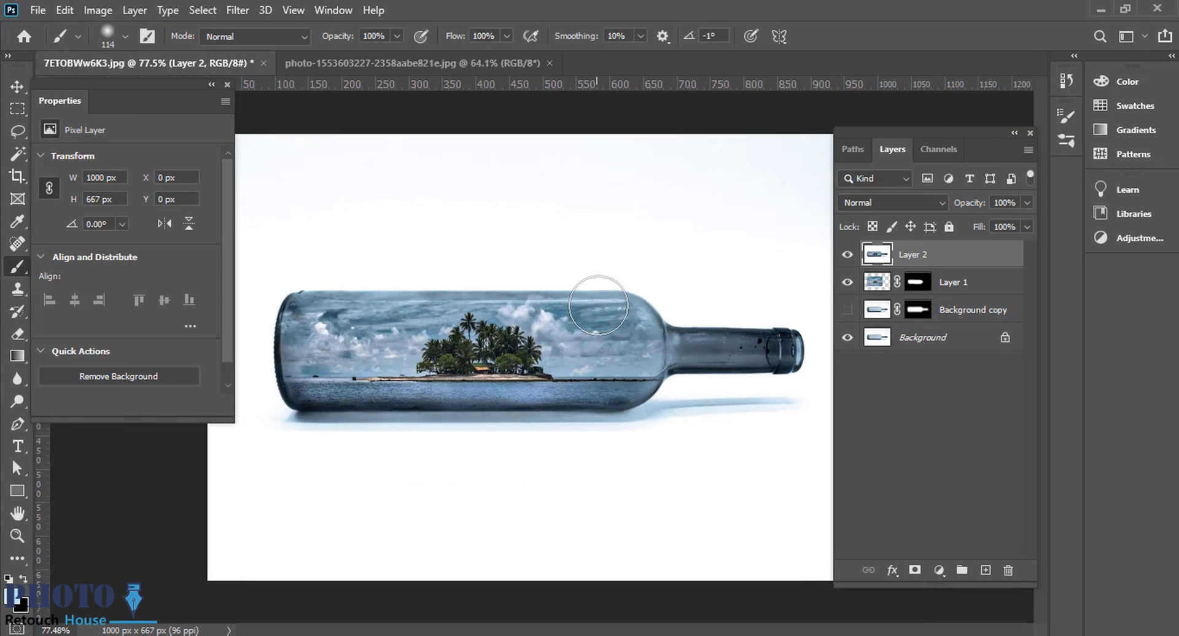
scroll(641, 308, up, 2)
scroll(643, 303, up, 6)
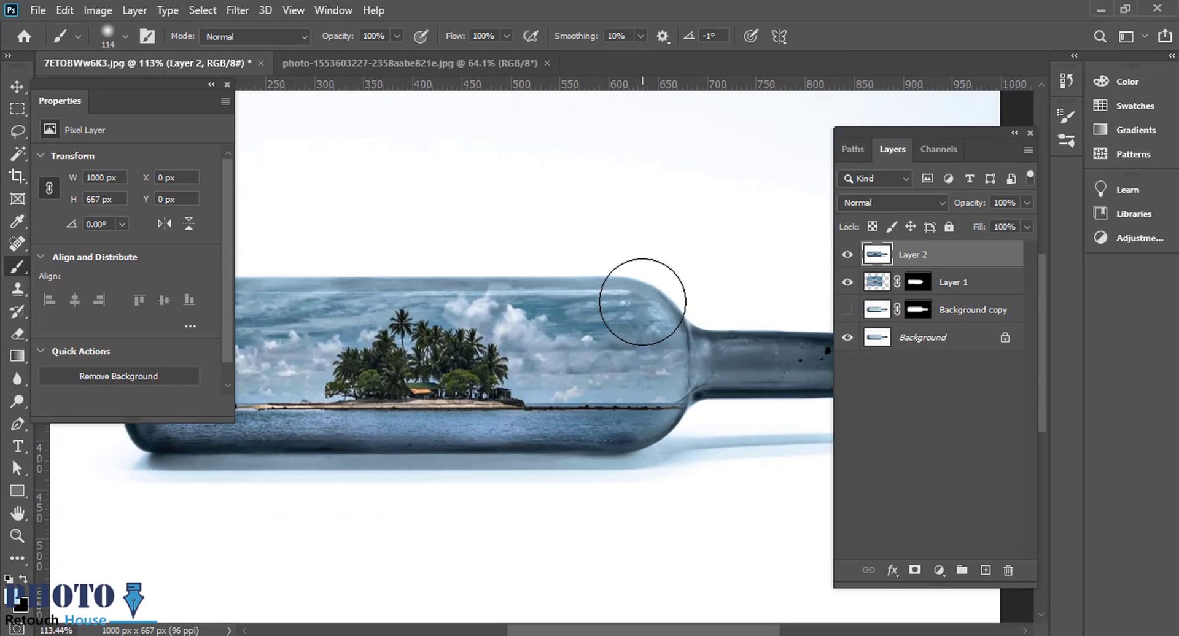
scroll(650, 290, down, 10)
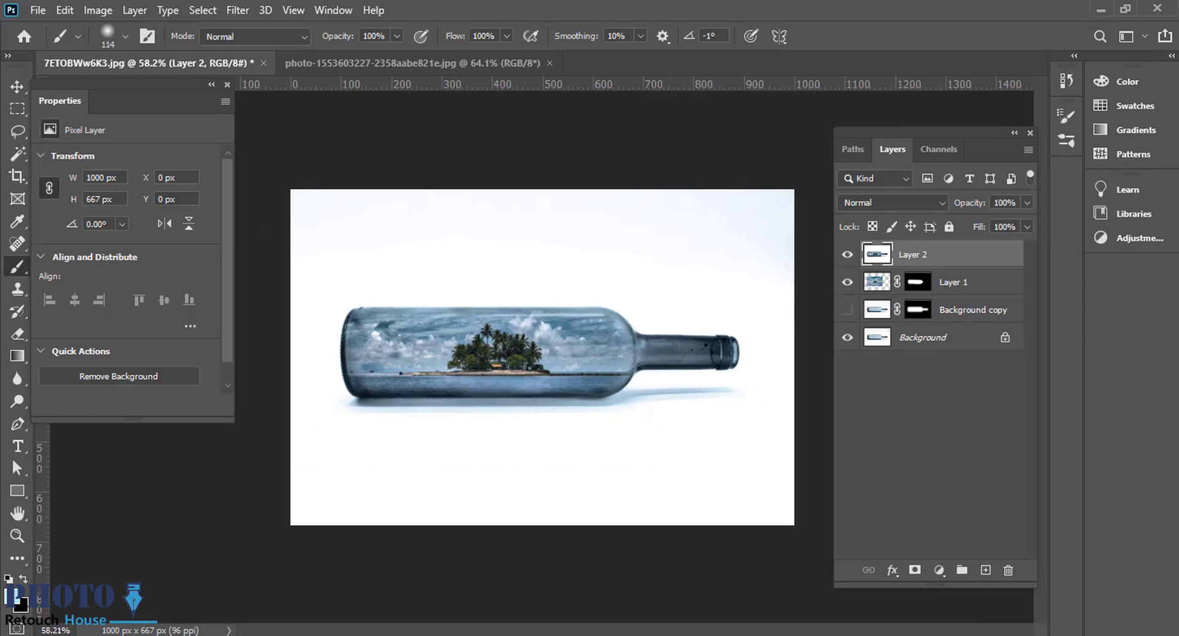